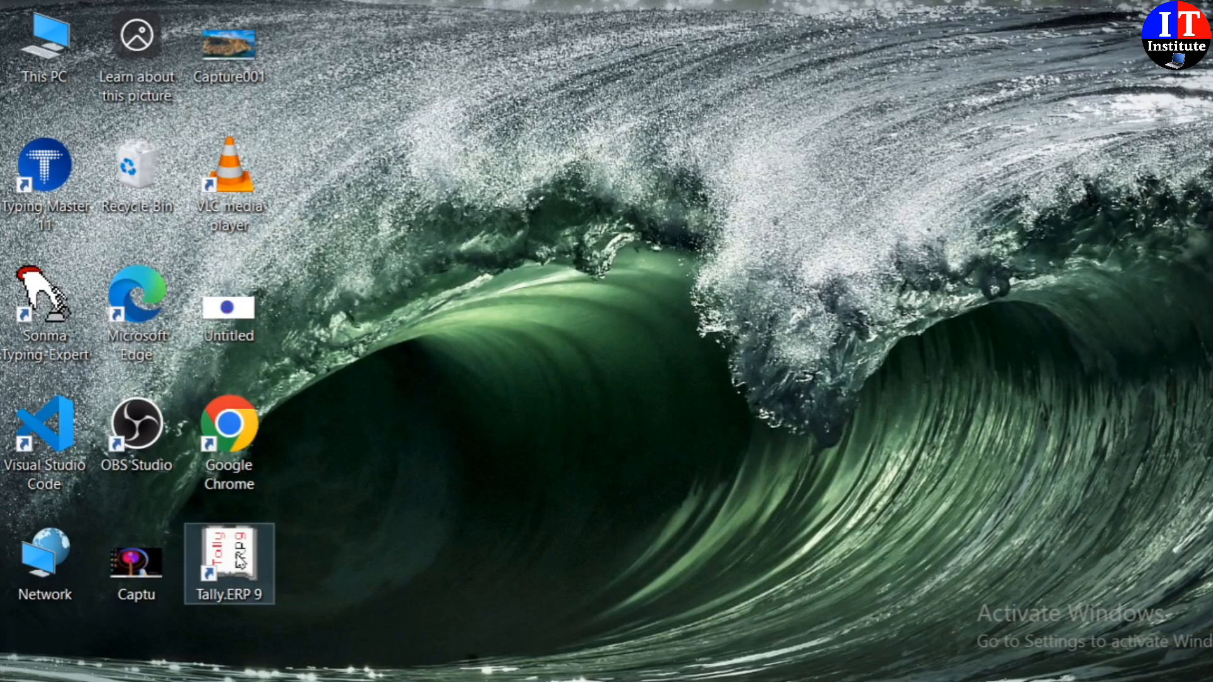
Step: Launch Tally.ERP 9 and move down the Startup menu toward Work in Educational Mode
{"action": "double_click", "coordinate": [240, 560]}
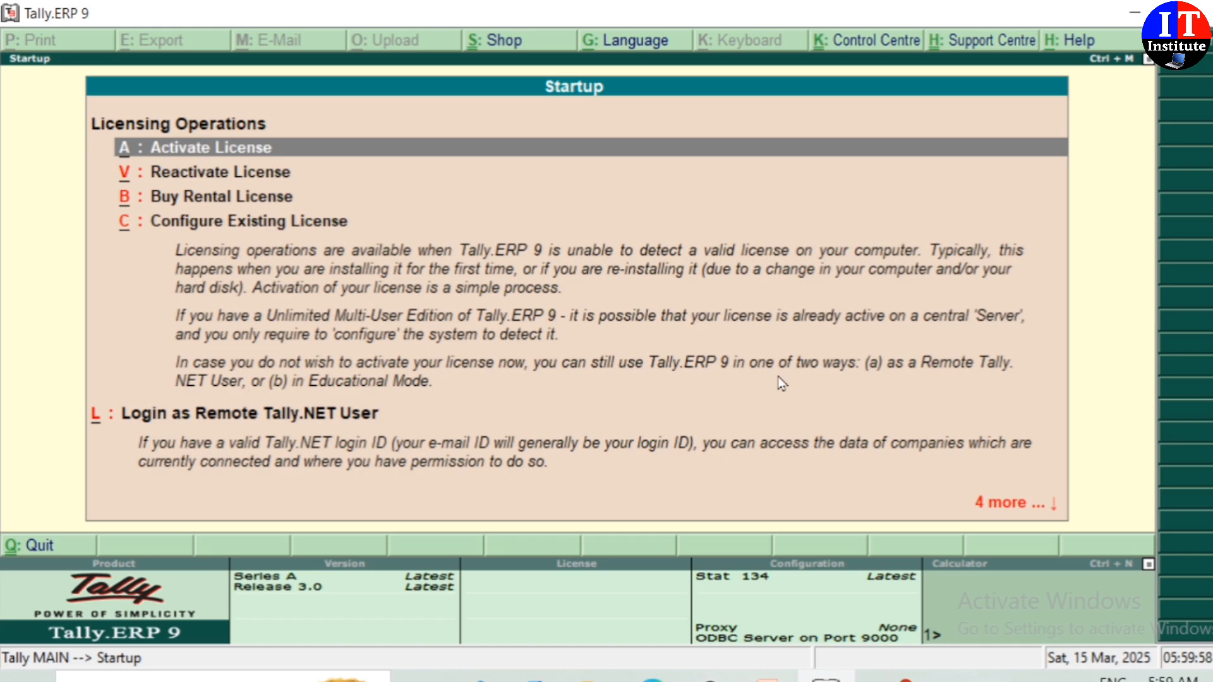
{"action": "key", "text": "Down"}
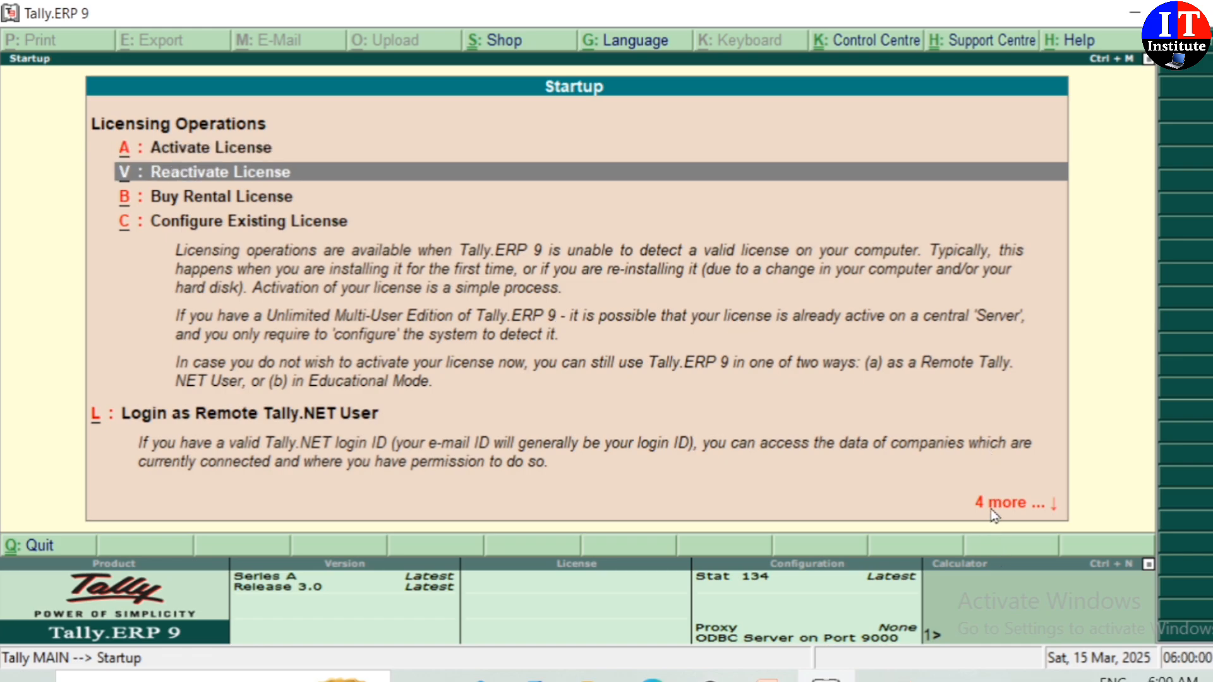
{"action": "key", "text": "Down"}
{"action": "key", "text": "Down"}
{"action": "key", "text": "Down"}
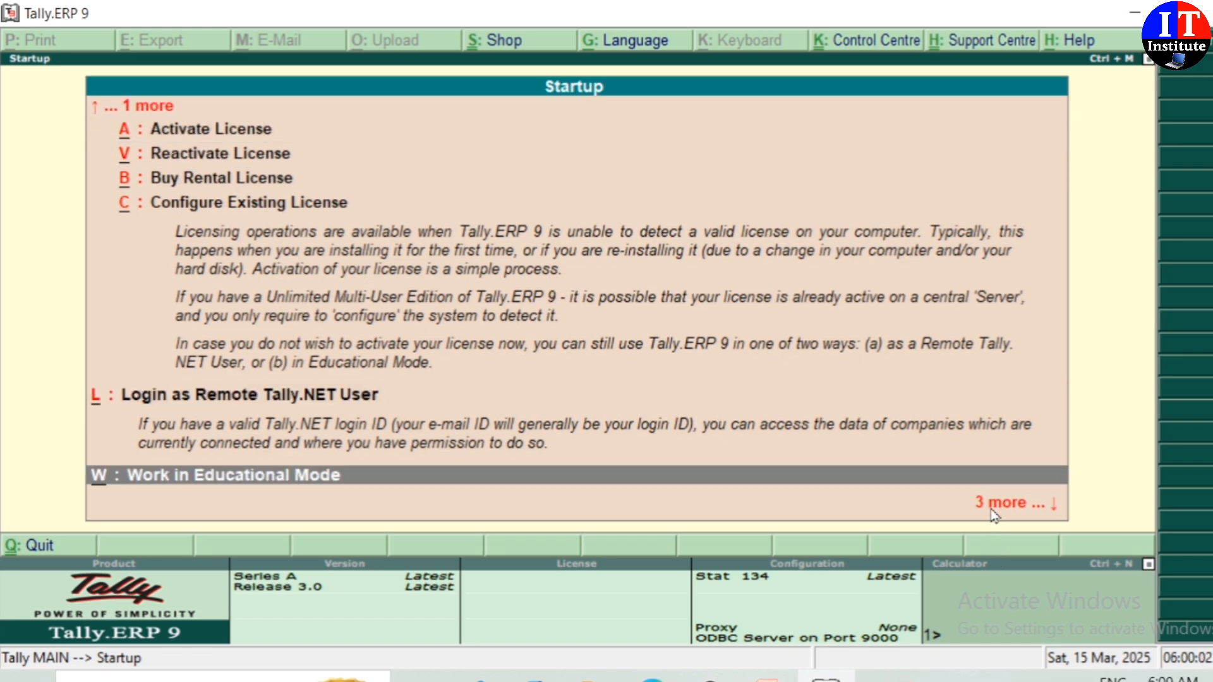
{"action": "key", "text": "Down"}
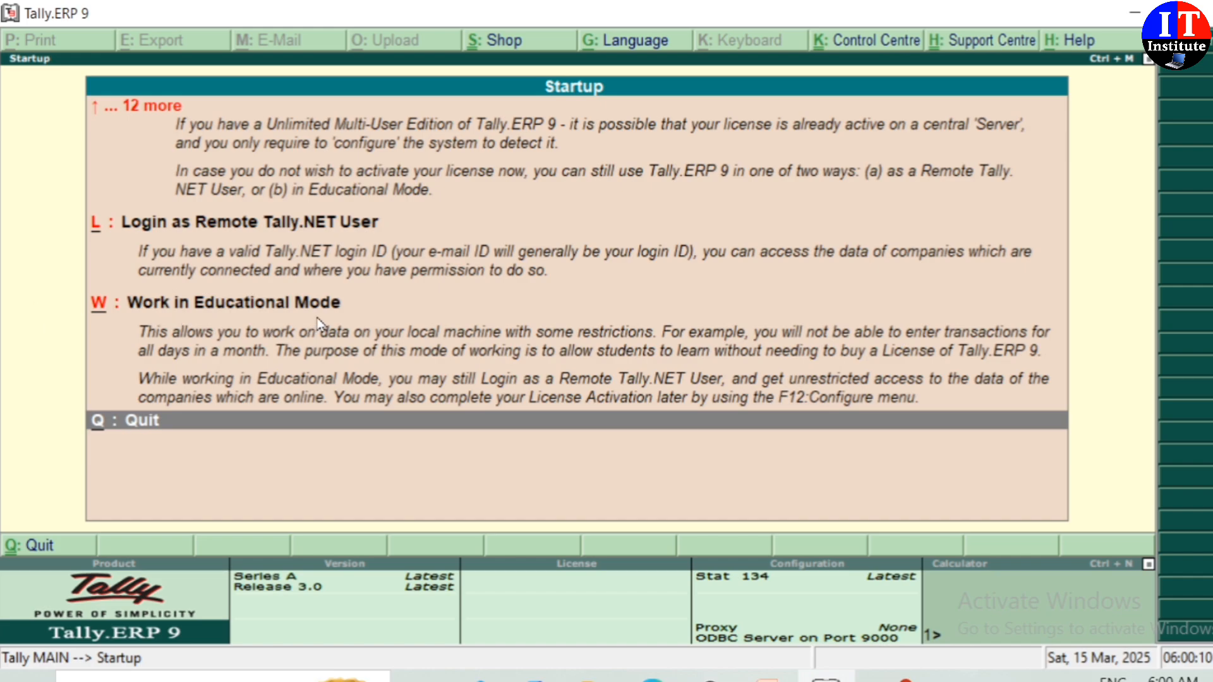
Step: Choose Work in Educational Mode and start in Silver Edition (Single User) mode
{"action": "left_click", "coordinate": [215, 310]}
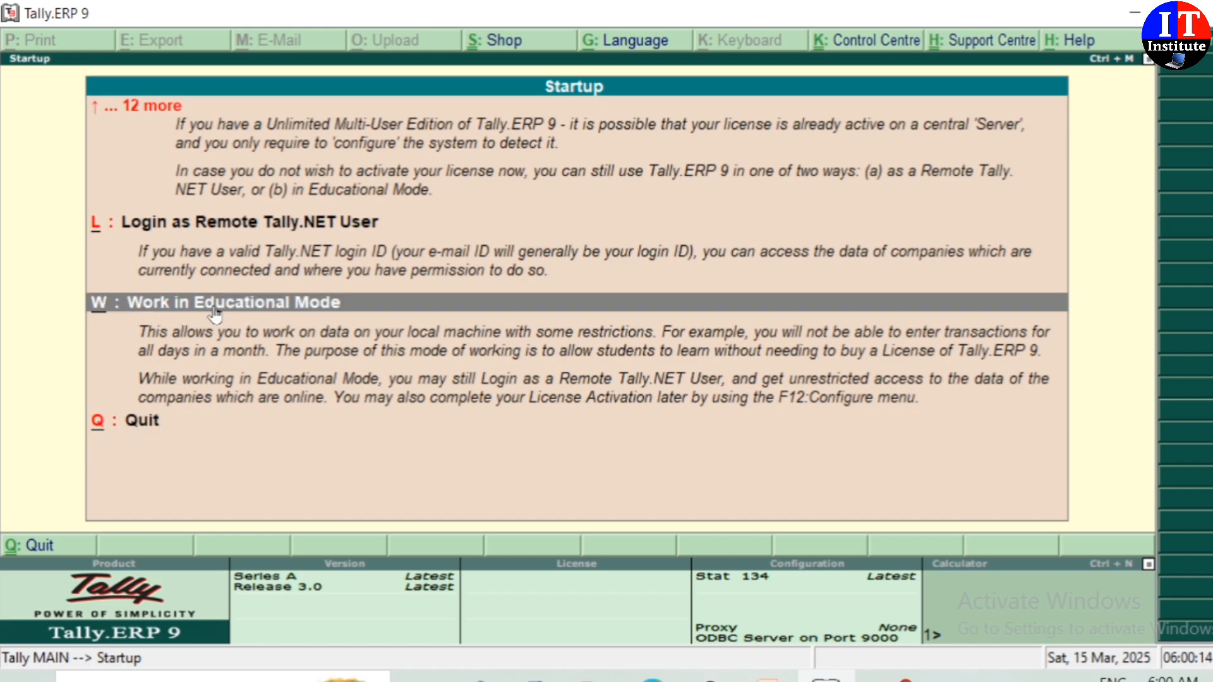
{"action": "left_click", "coordinate": [215, 310]}
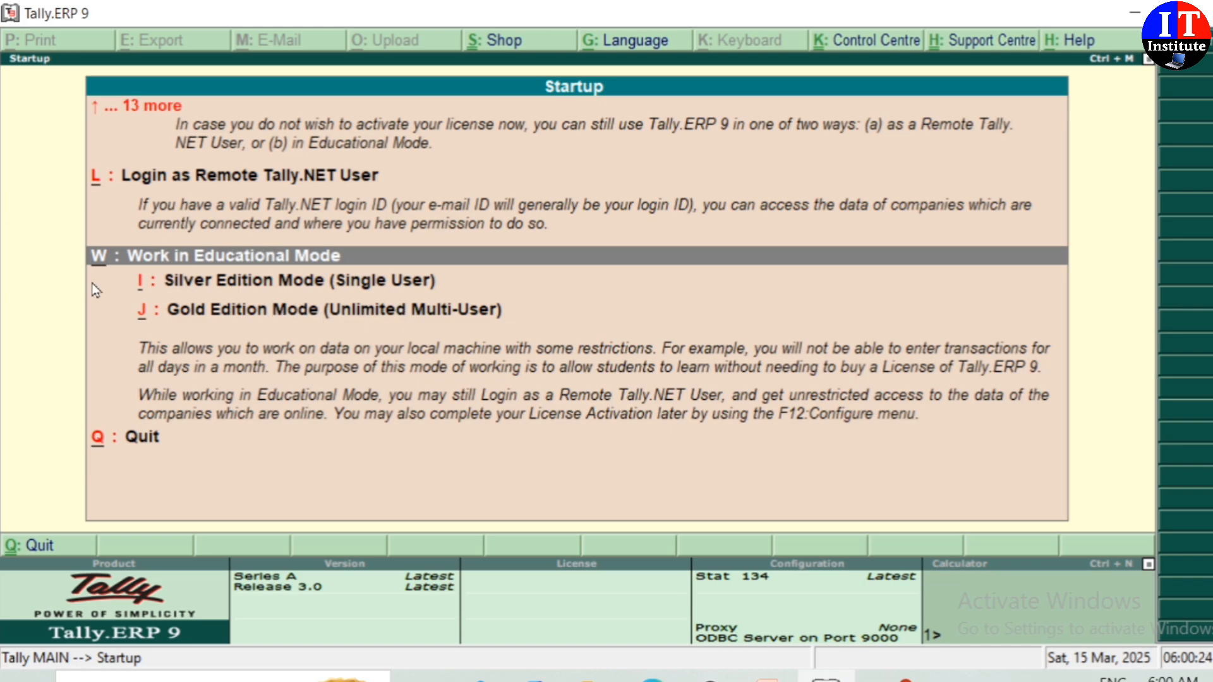
{"action": "left_click", "coordinate": [334, 285]}
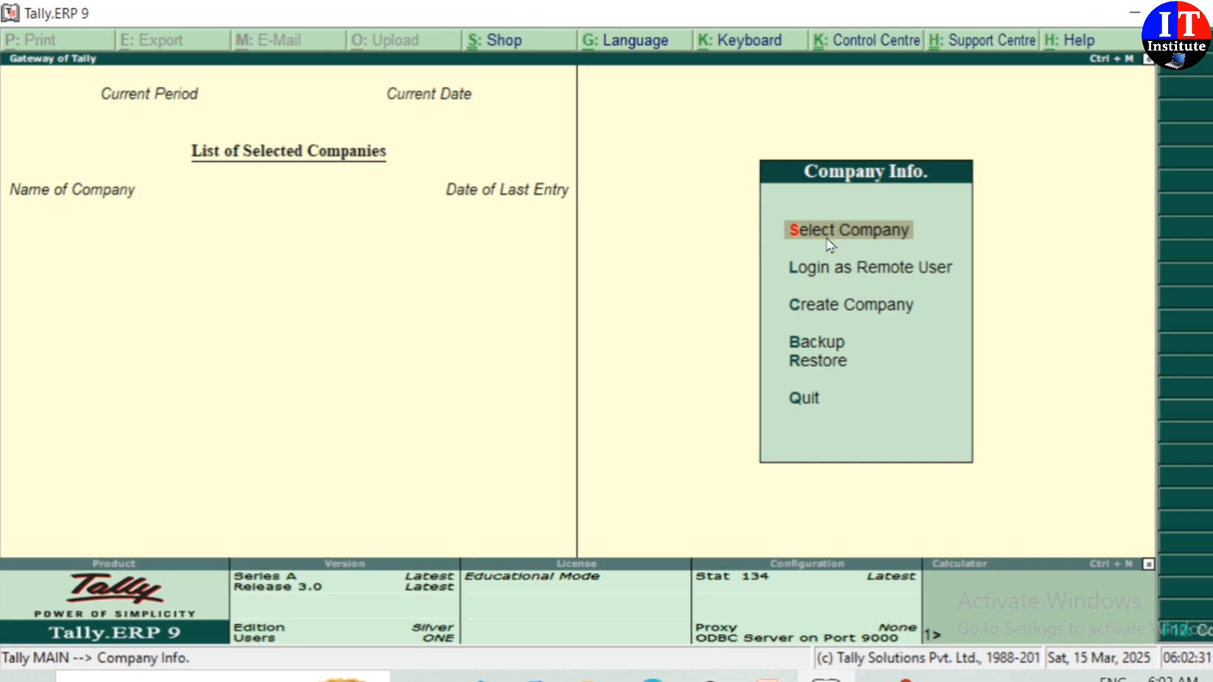
{"action": "left_click", "coordinate": [827, 237]}
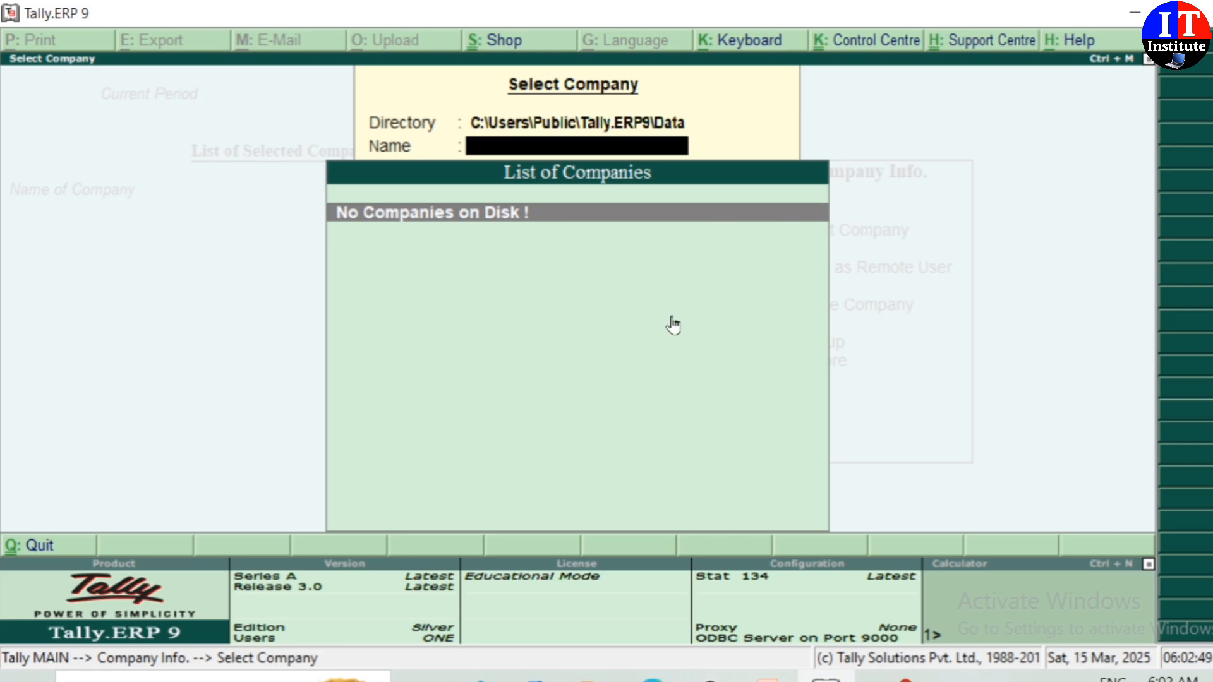
{"action": "key", "text": "Escape"}
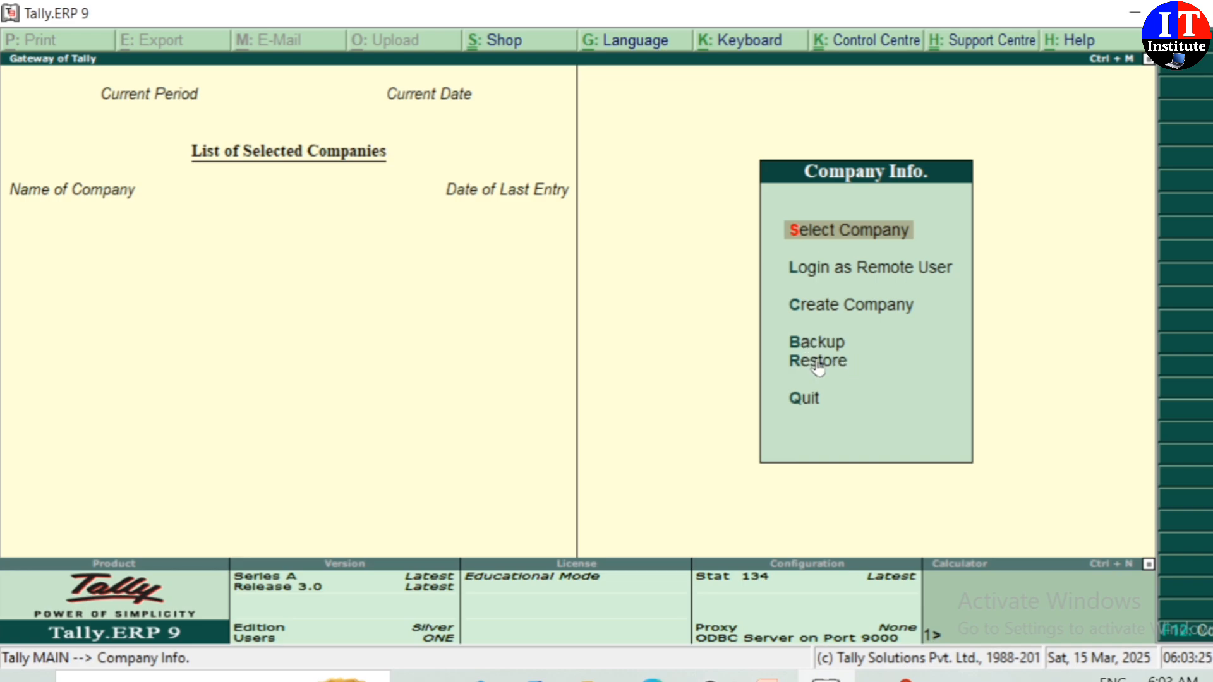
{"action": "left_click", "coordinate": [799, 410]}
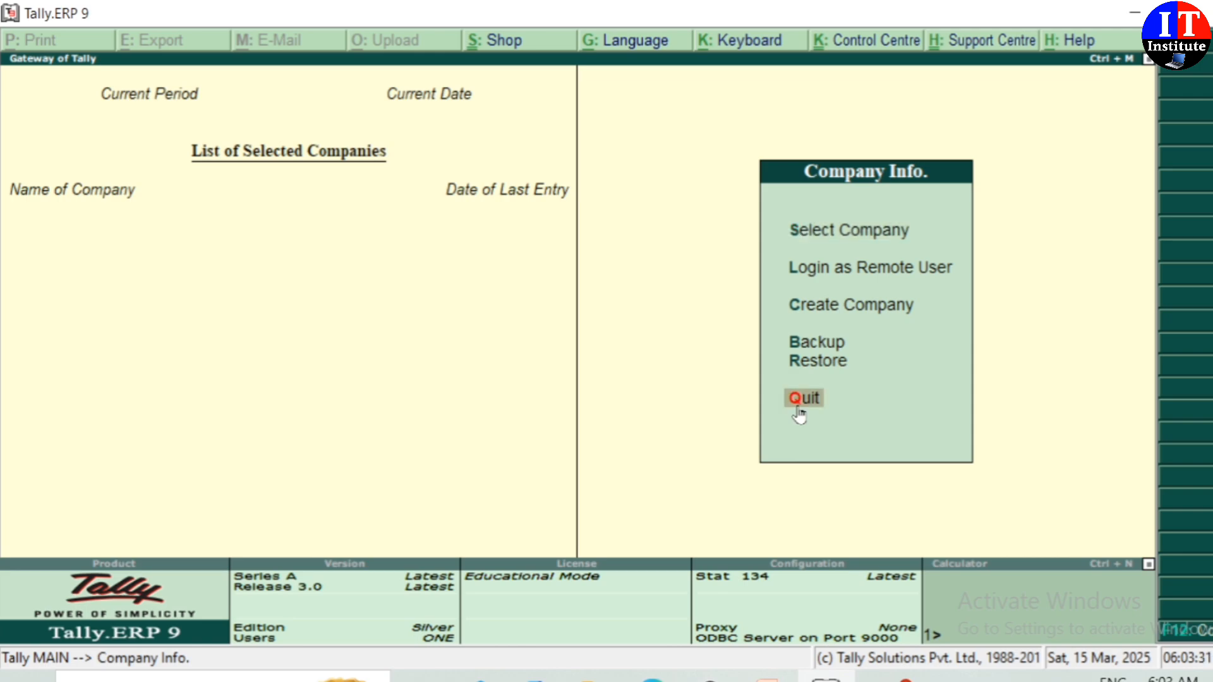
{"action": "left_click", "coordinate": [799, 412]}
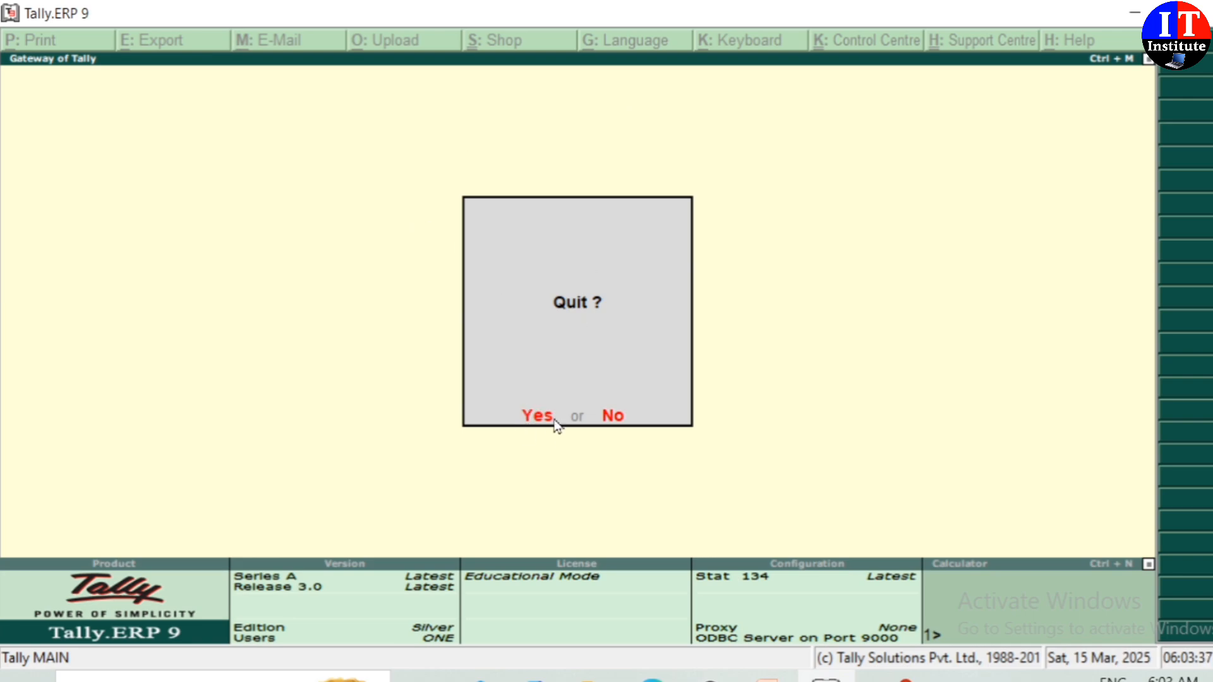
{"action": "left_click", "coordinate": [613, 417]}
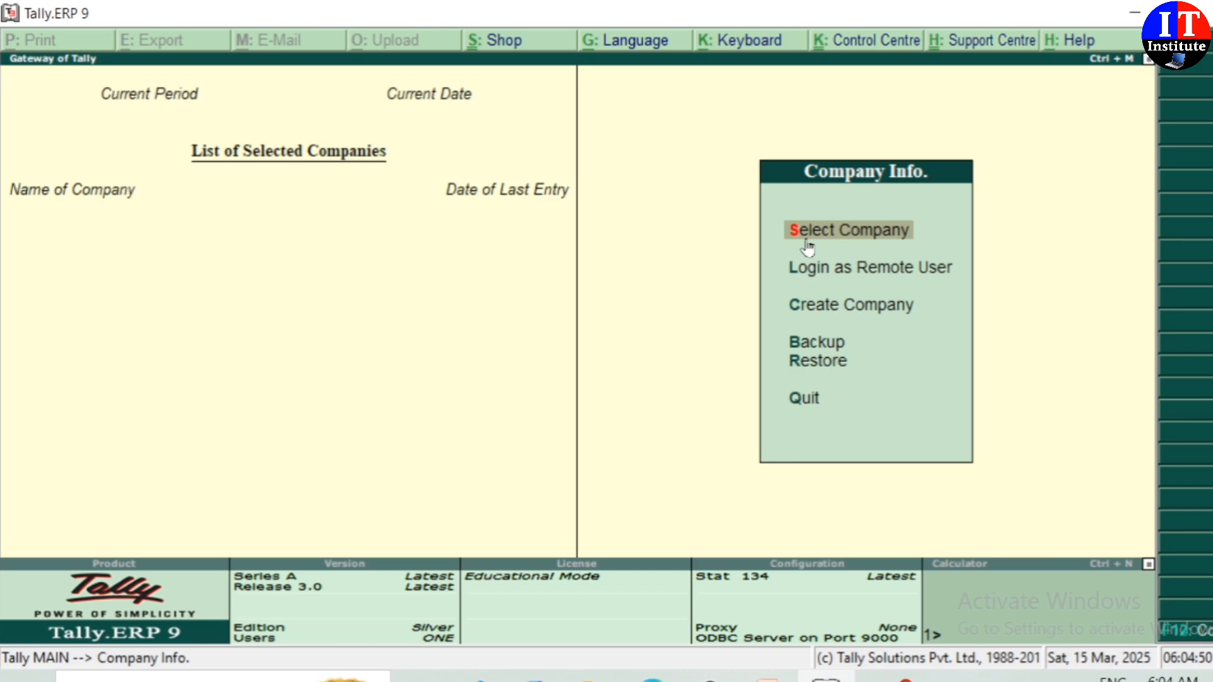
{"action": "left_click", "coordinate": [818, 270]}
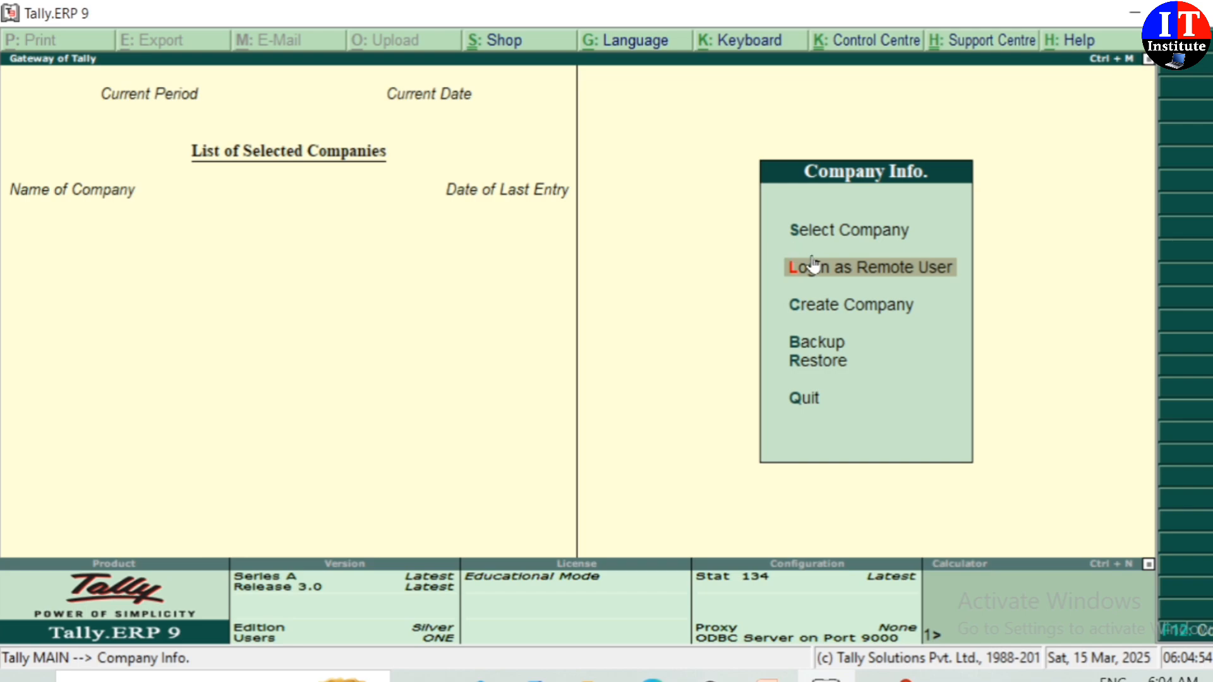
{"action": "left_click", "coordinate": [814, 307]}
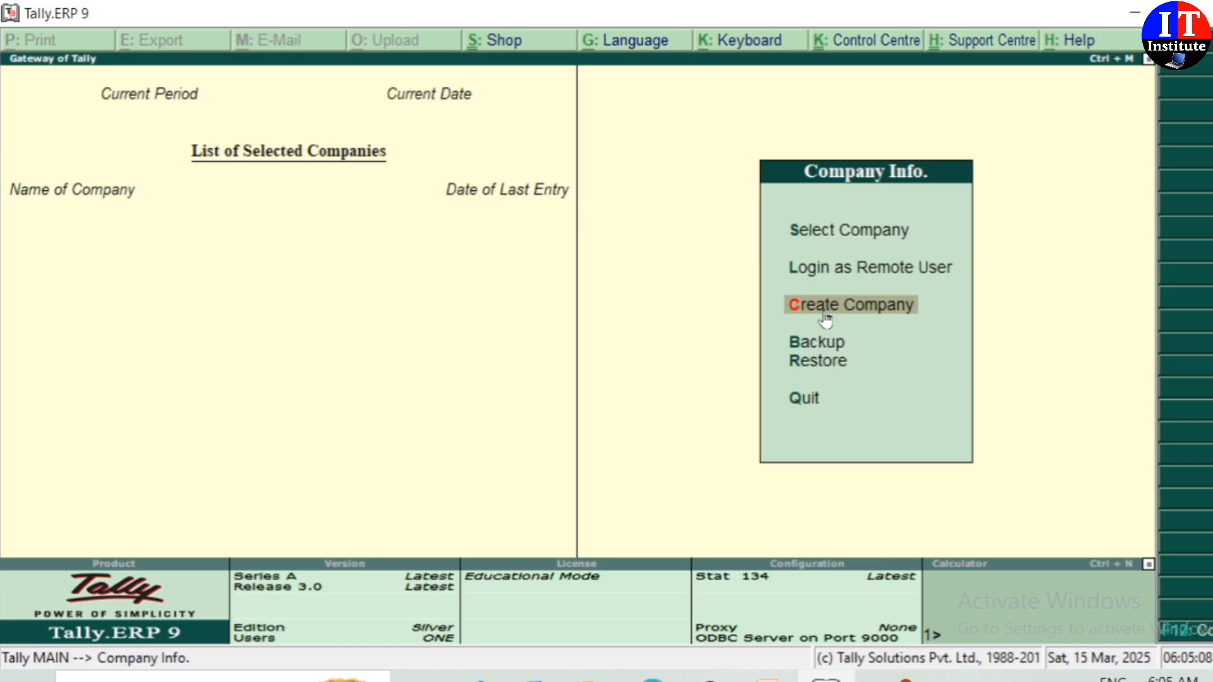
Step: Create company IT PVT LTD with address GORAKHPUR and country India
{"action": "left_click", "coordinate": [825, 313]}
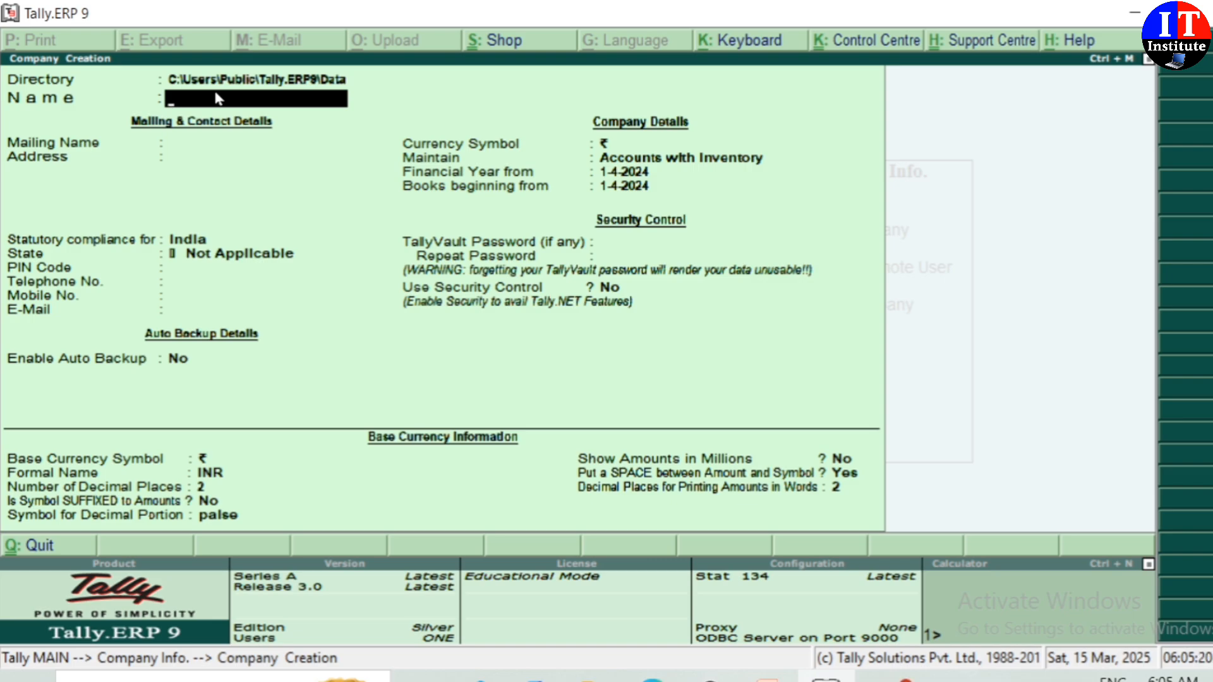
{"action": "type", "text": "IT PVT LTD"}
{"action": "key", "text": "Return"}
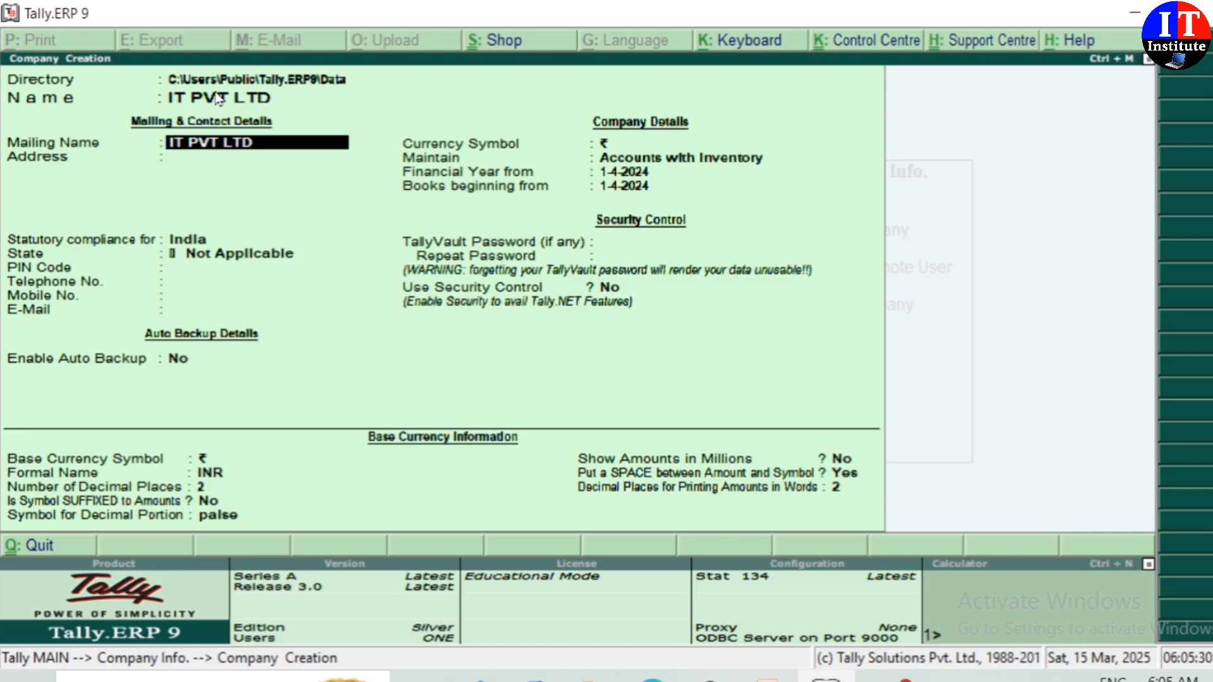
{"action": "key", "text": "Return"}
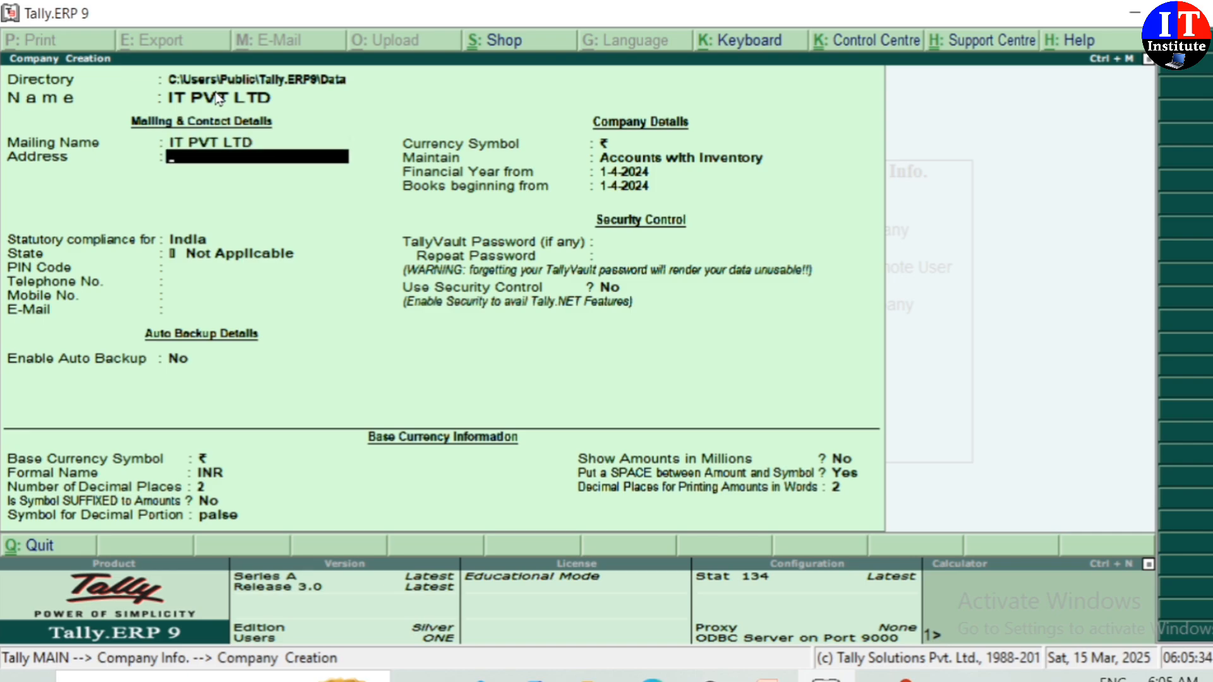
{"action": "type", "text": "GORAKHP"}
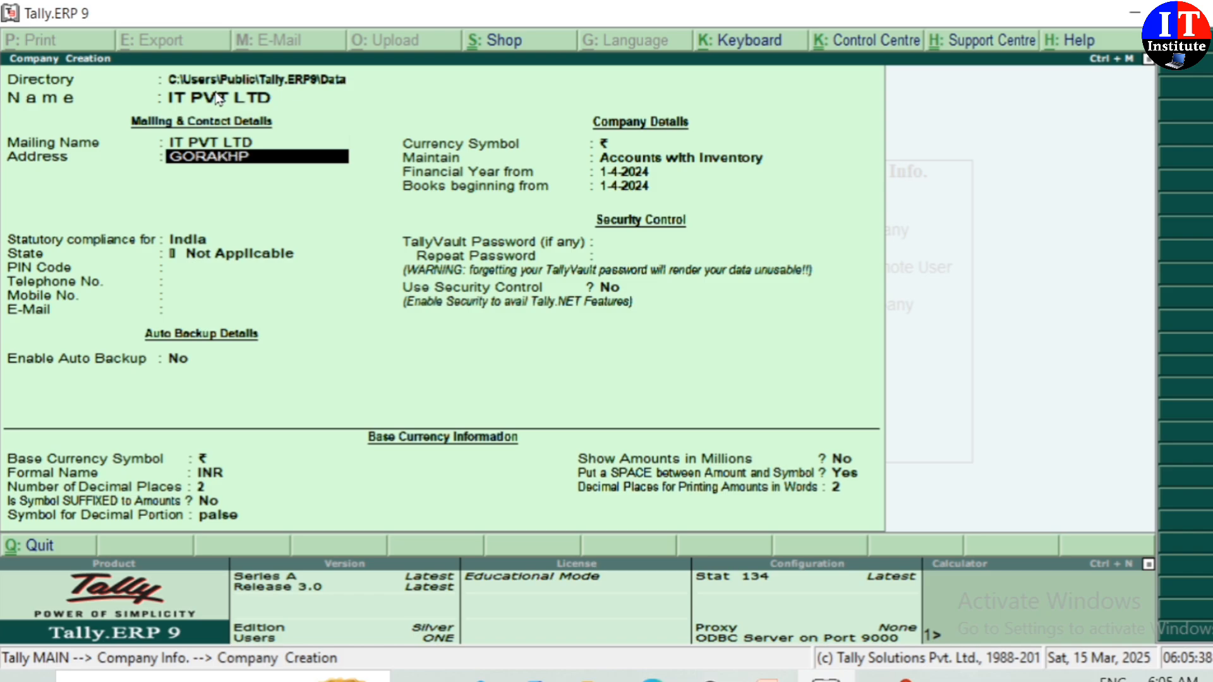
{"action": "type", "text": "UR"}
{"action": "key", "text": "Return"}
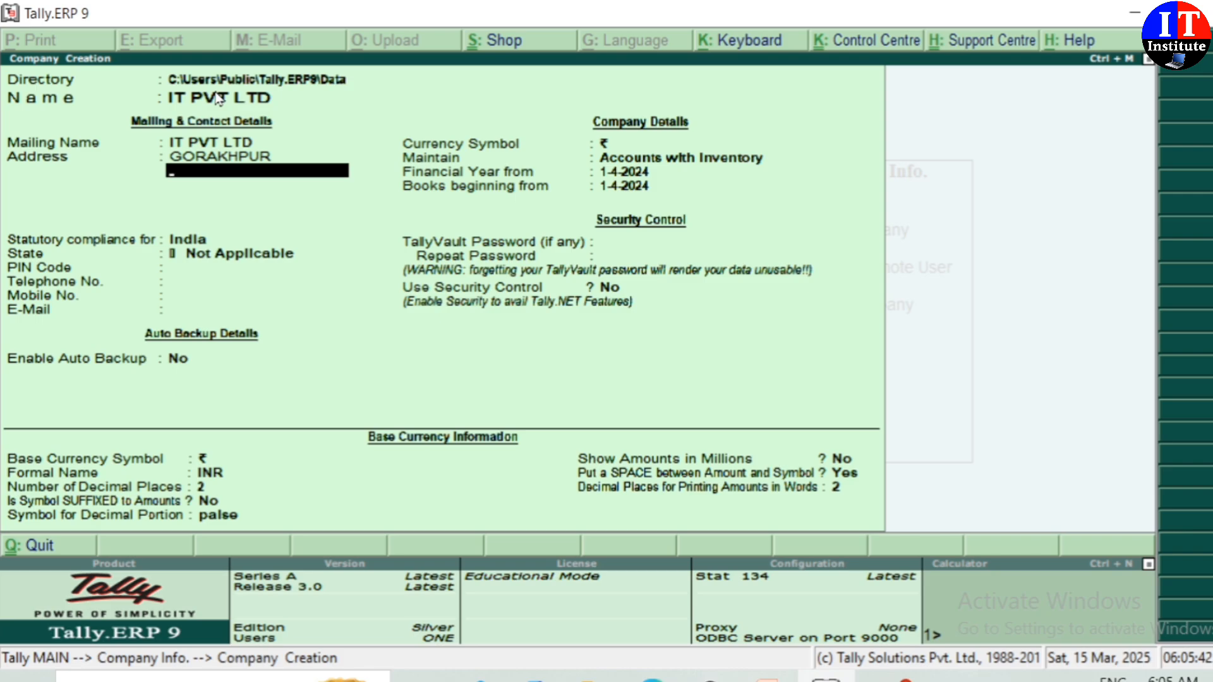
{"action": "key", "text": "Return"}
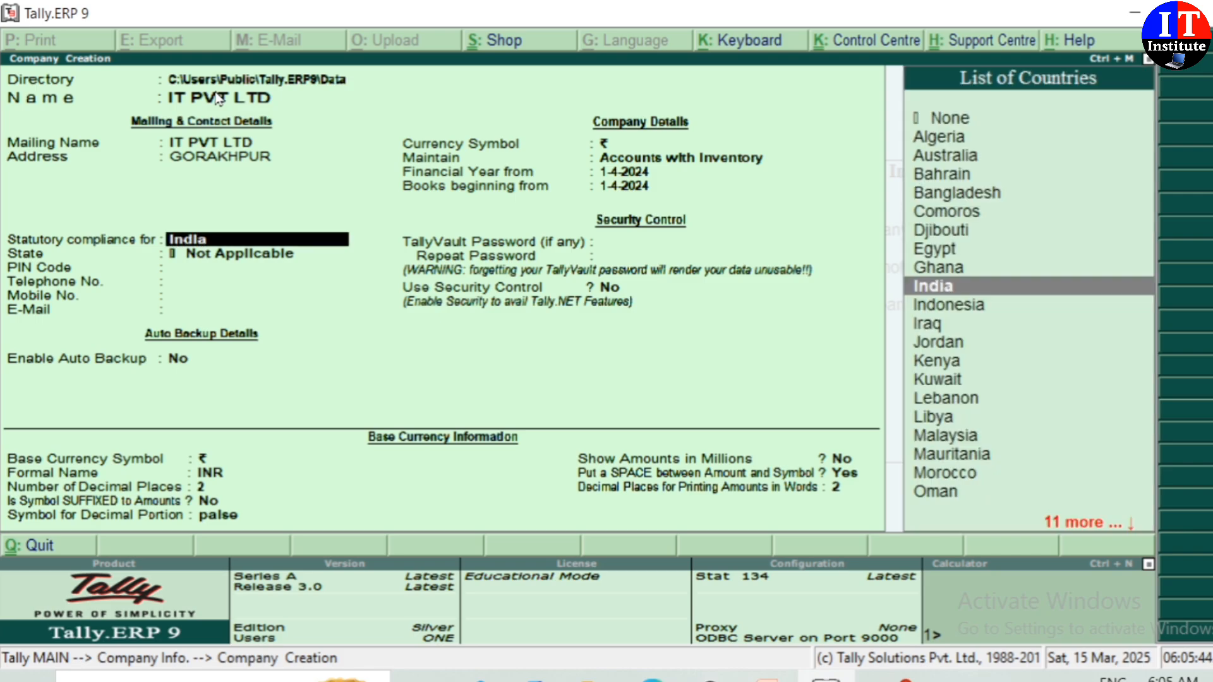
{"action": "key", "text": "Return"}
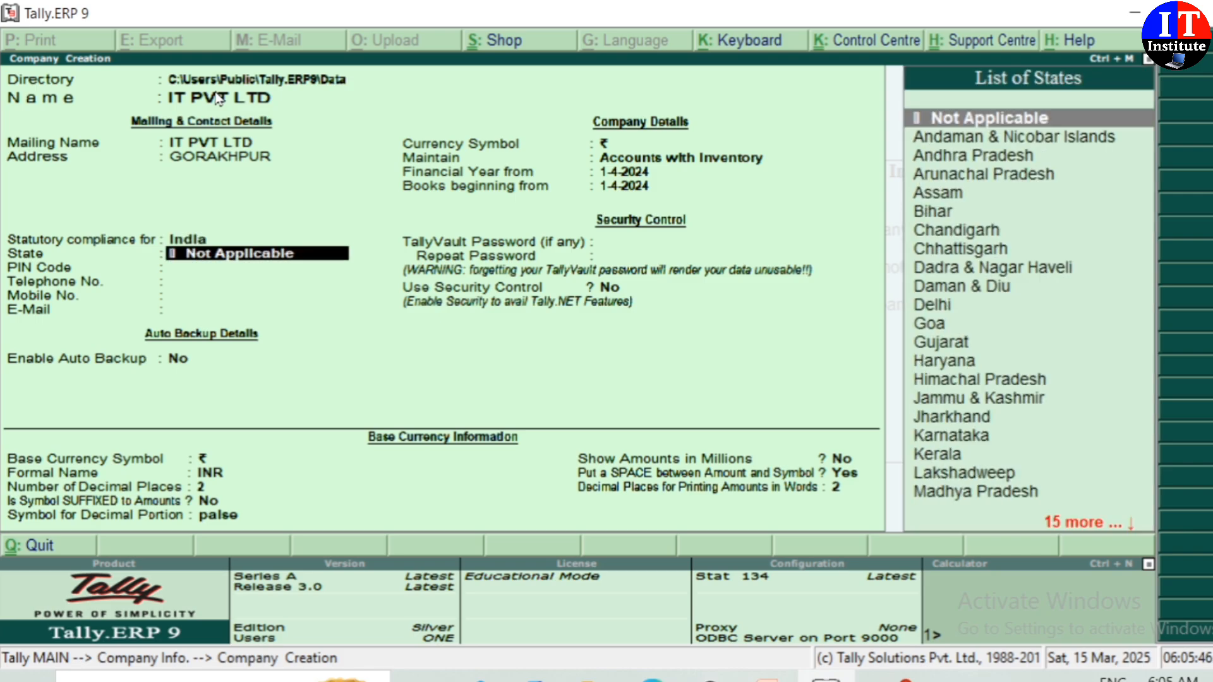
Step: Set the state to Uttar Pradesh and the PIN code to 273407
{"action": "type", "text": "UTT"}
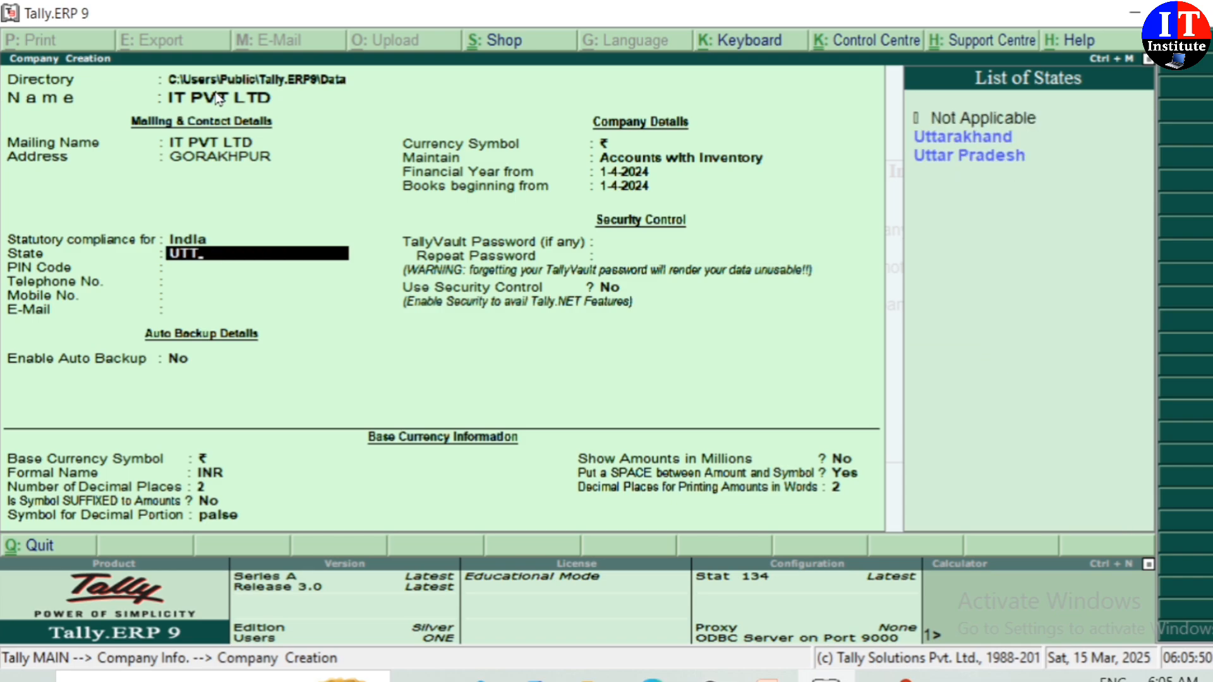
{"action": "key", "text": "Down"}
{"action": "key", "text": "Down"}
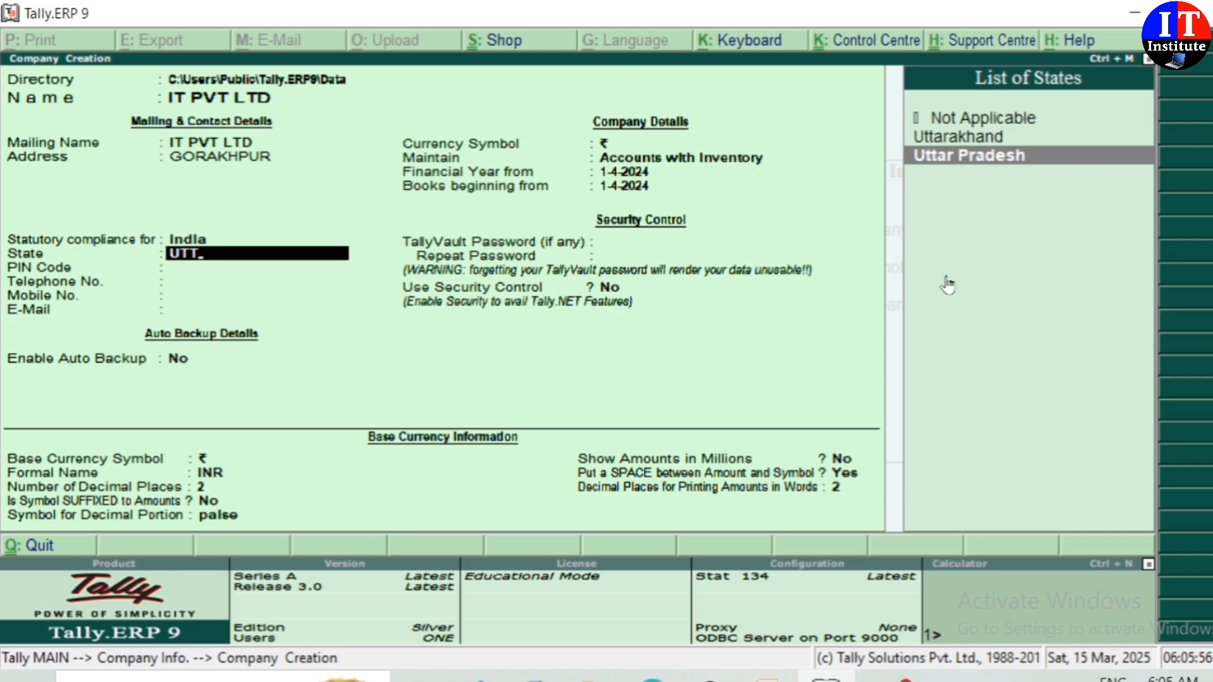
{"action": "key", "text": "Return"}
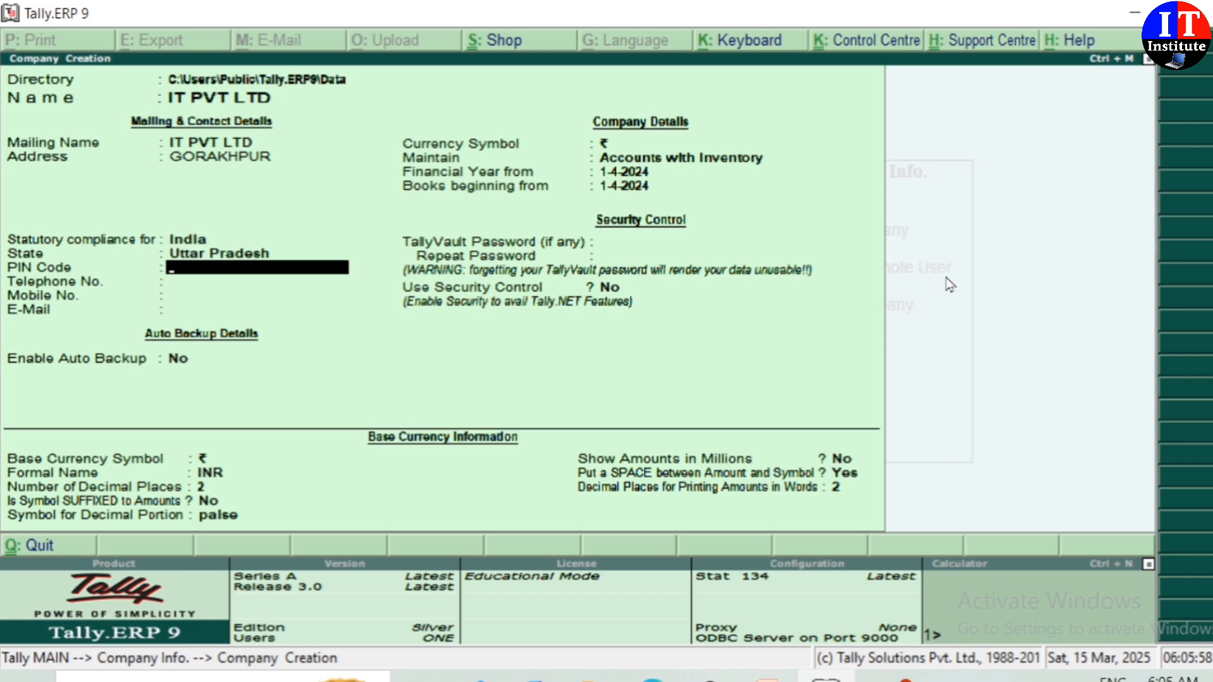
{"action": "type", "text": "273407"}
{"action": "key", "text": "Return"}
{"action": "key", "text": "Return"}
{"action": "key", "text": "Return"}
{"action": "key", "text": "Return"}
{"action": "key", "text": "Return"}
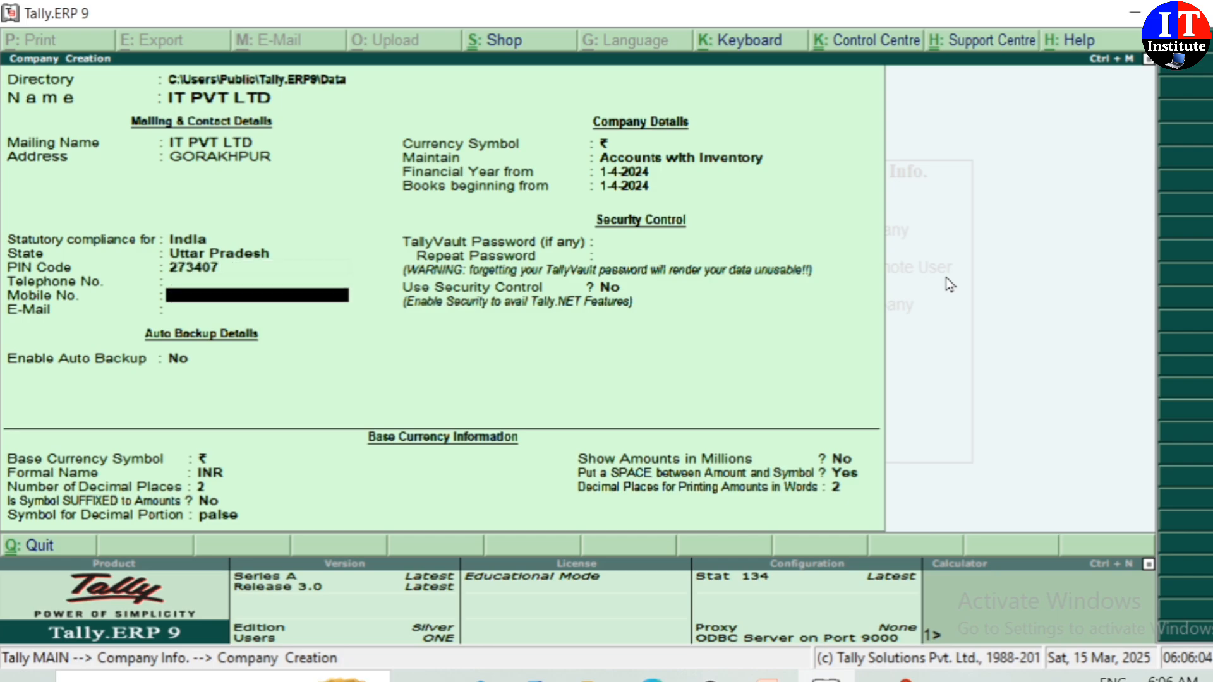
{"action": "key", "text": "Return"}
{"action": "key", "text": "Return"}
{"action": "key", "text": "Return"}
{"action": "key", "text": "Return"}
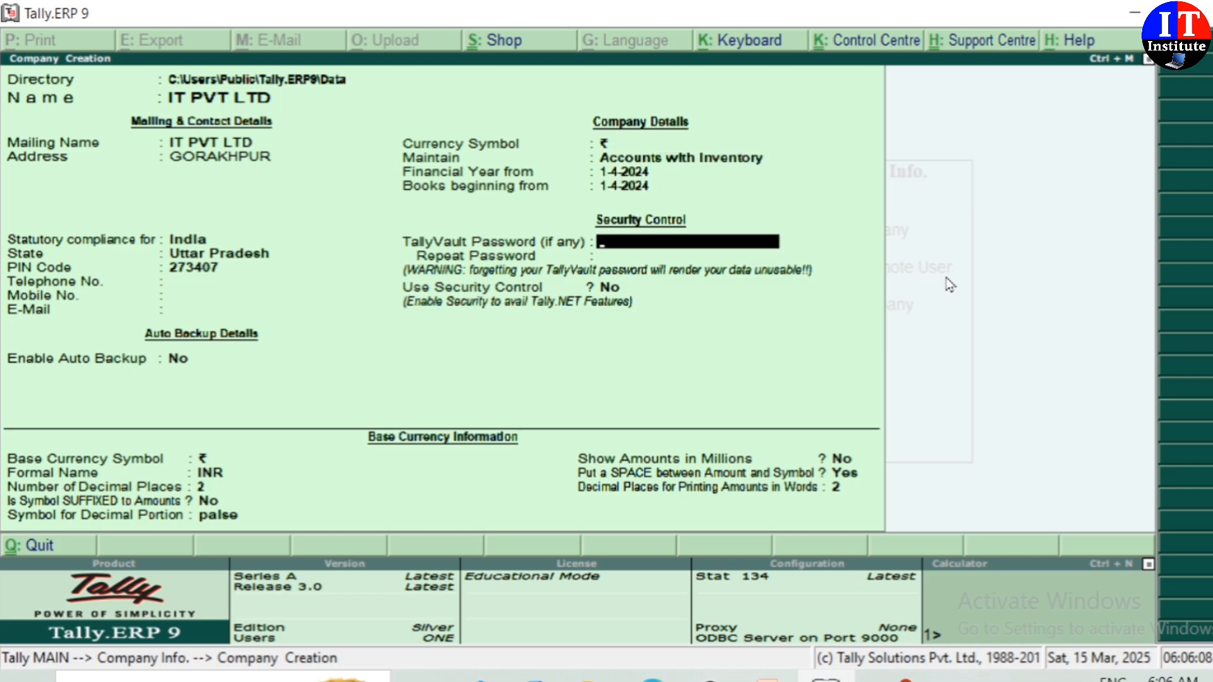
Step: Enter and repeat the TallyVault password, then accept the company details
{"action": "key", "text": "Up"}
{"action": "key", "text": "Up"}
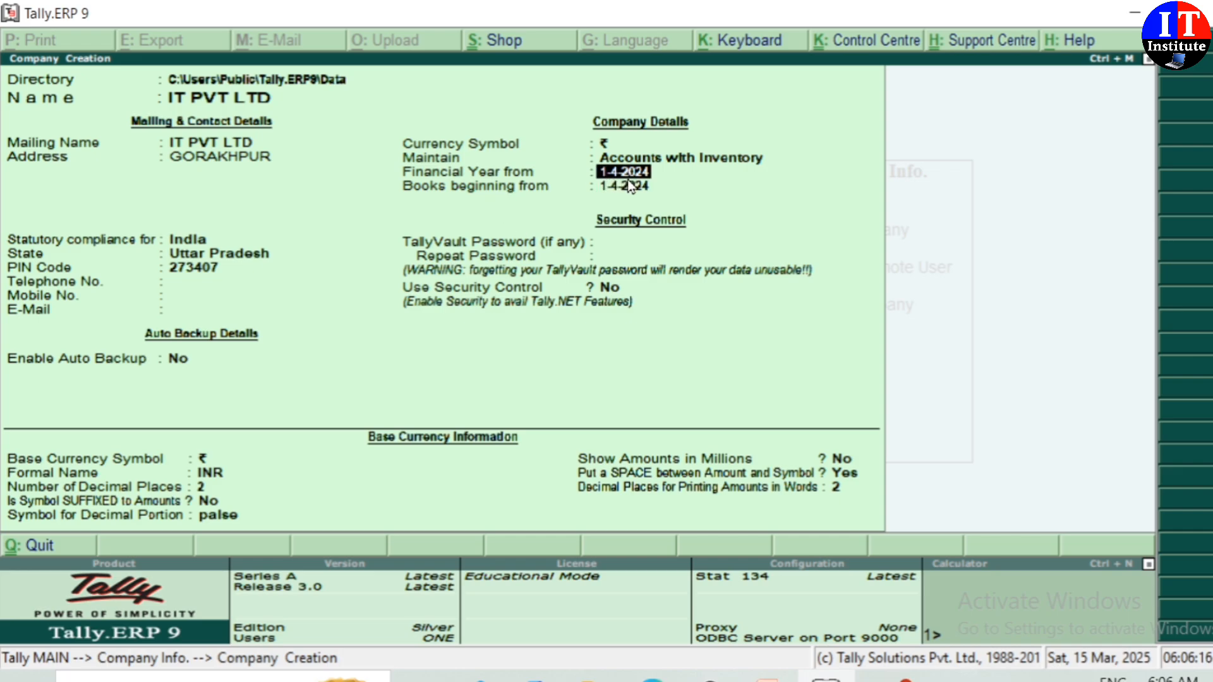
{"action": "key", "text": "Return"}
{"action": "key", "text": "Return"}
{"action": "key", "text": "Return"}
{"action": "key", "text": "Return"}
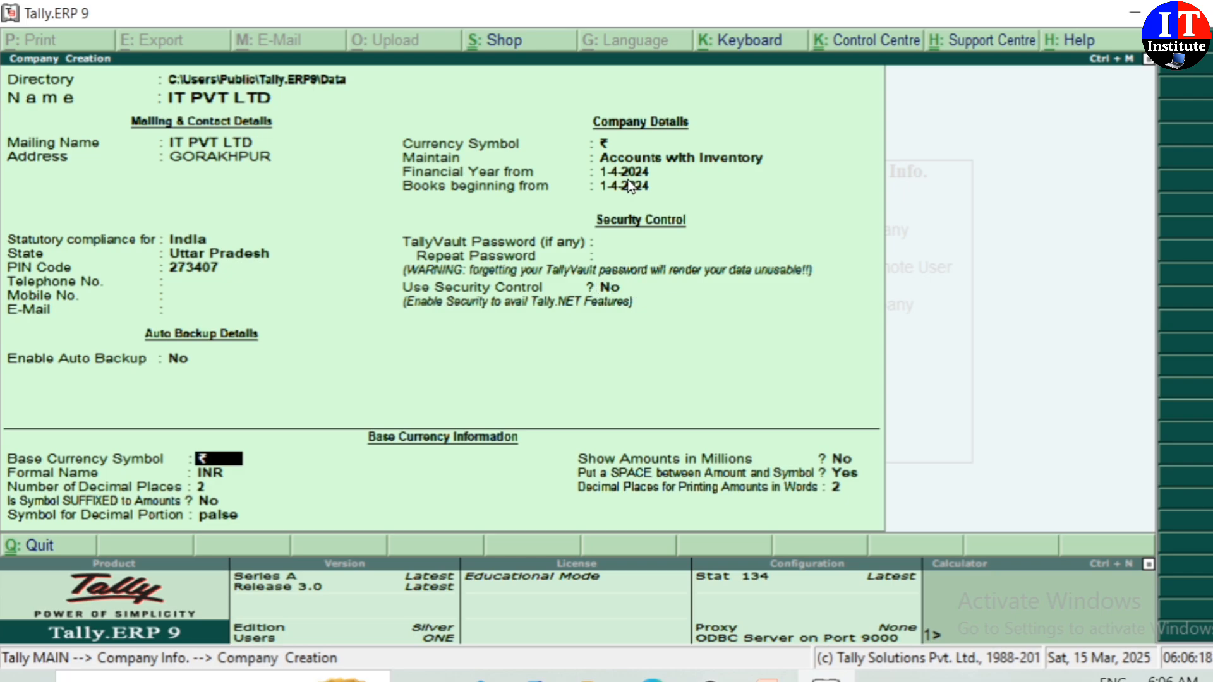
{"action": "key", "text": "BackSpace"}
{"action": "key", "text": "BackSpace"}
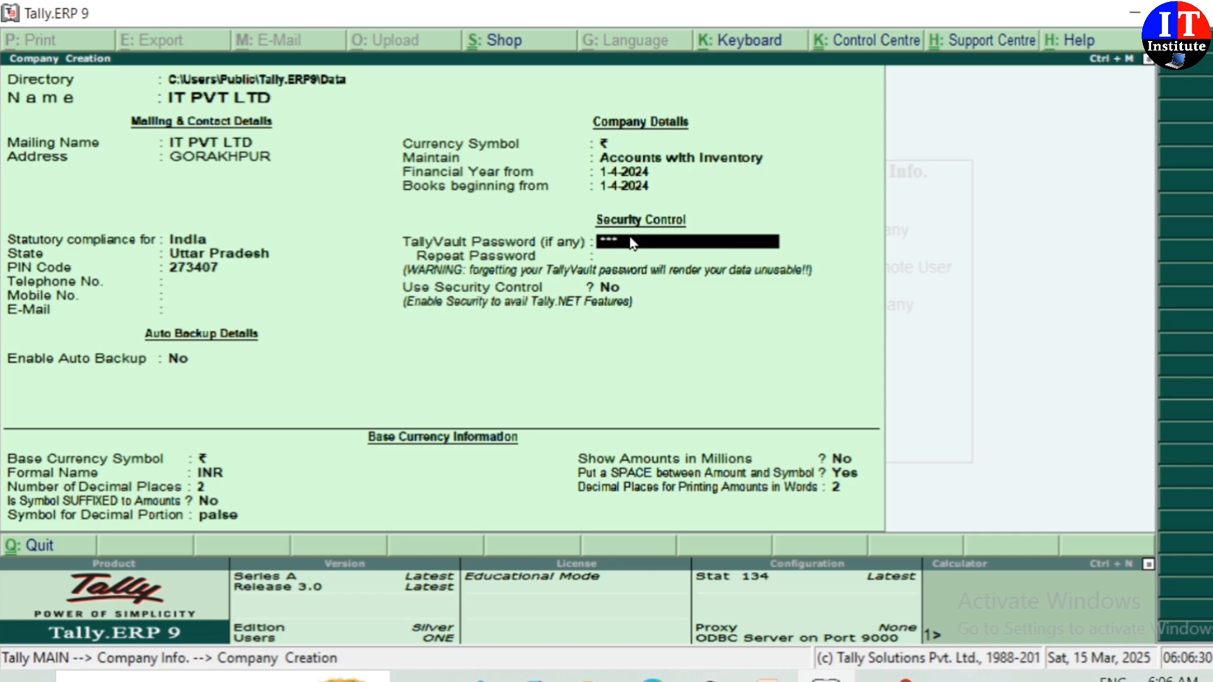
{"action": "key", "text": "BackSpace"}
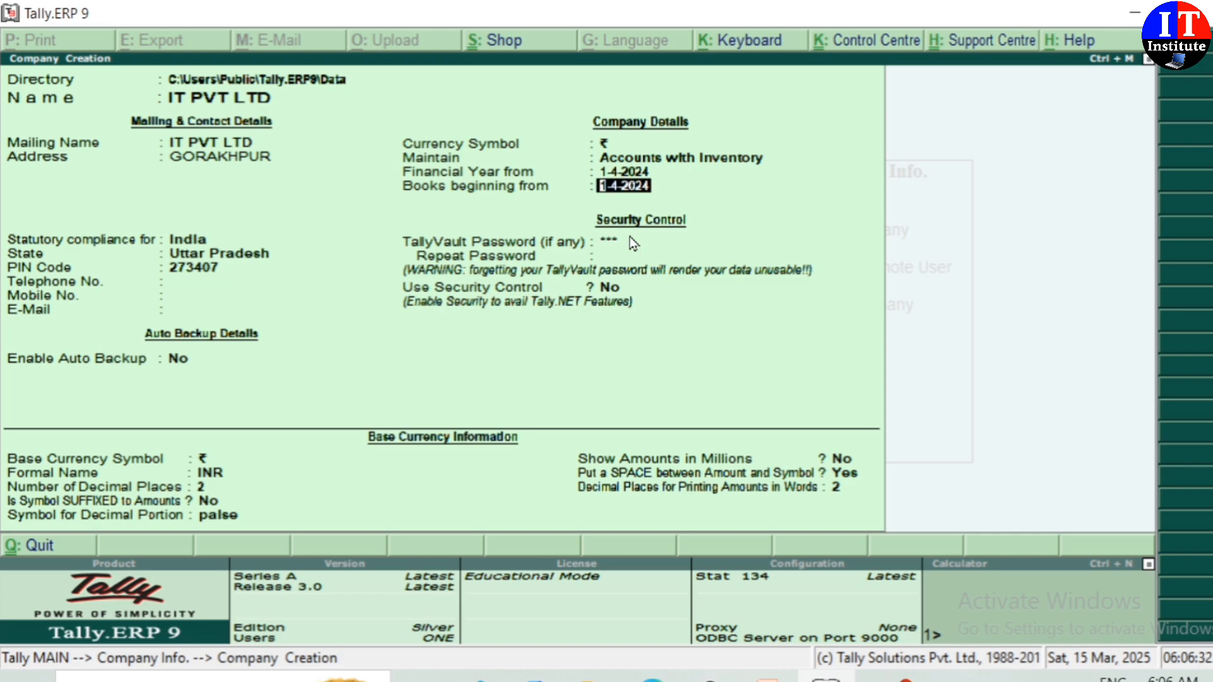
{"action": "key", "text": "Return"}
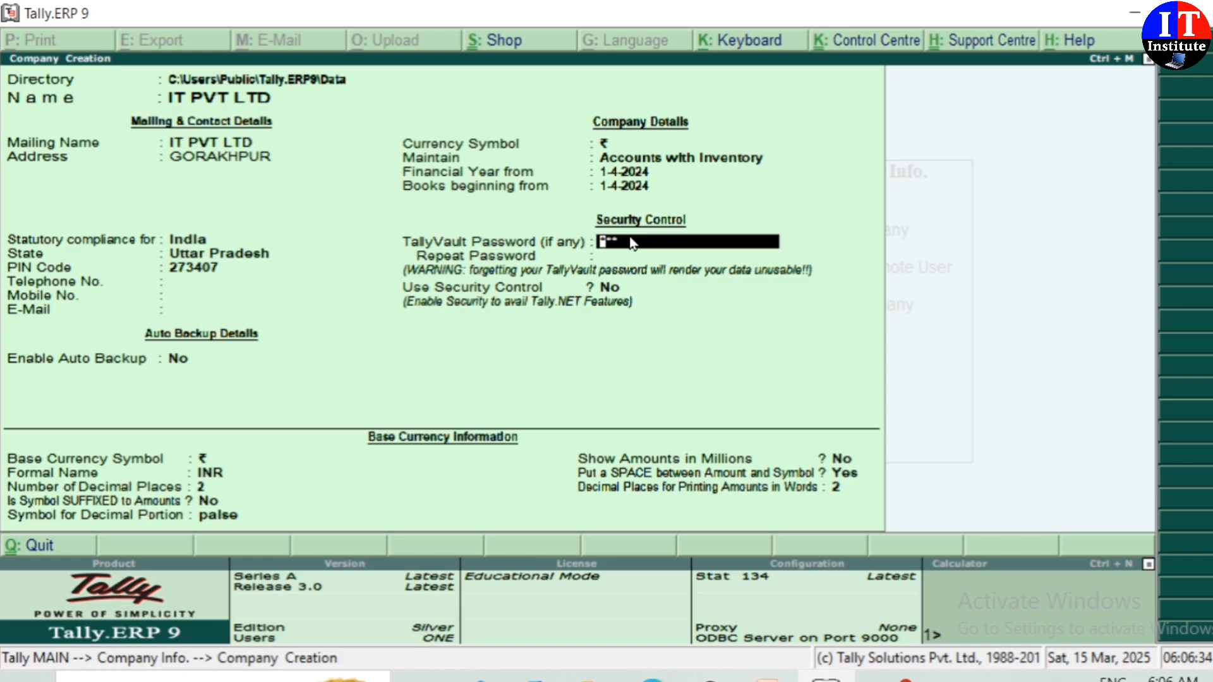
{"action": "key", "text": "Return"}
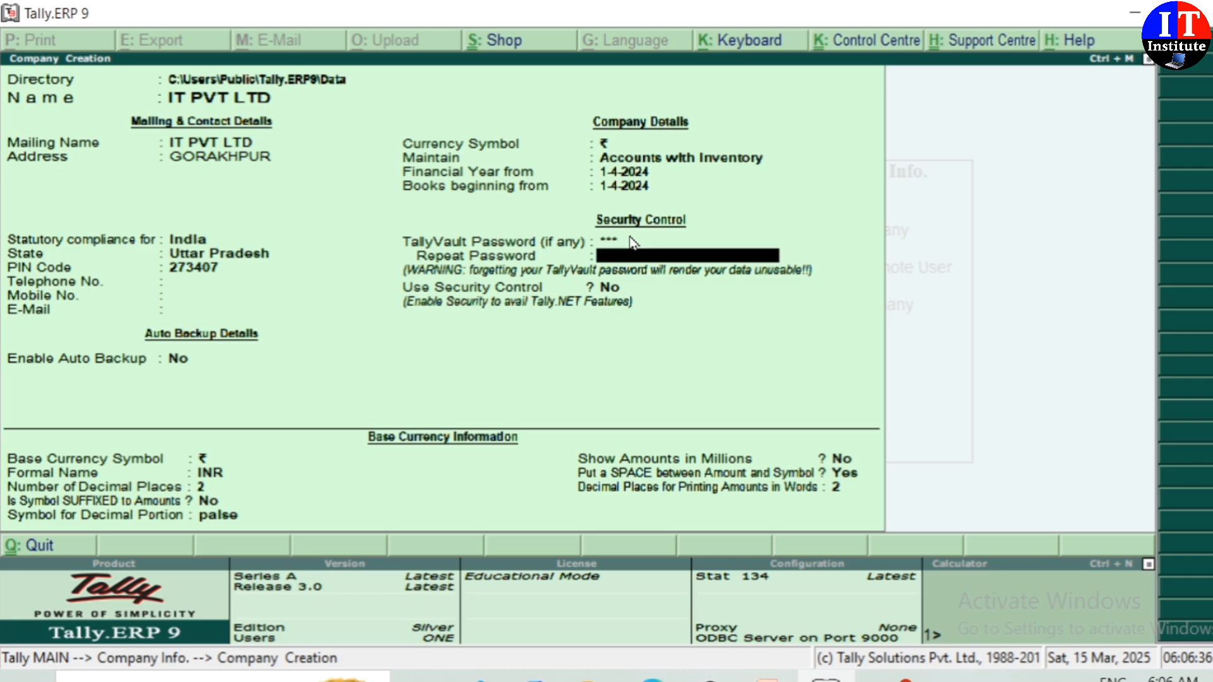
{"action": "type", "text": "12"}
{"action": "key", "text": "Return"}
{"action": "key", "text": "Return"}
{"action": "key", "text": "Return"}
{"action": "key", "text": "Return"}
{"action": "key", "text": "Return"}
{"action": "key", "text": "Return"}
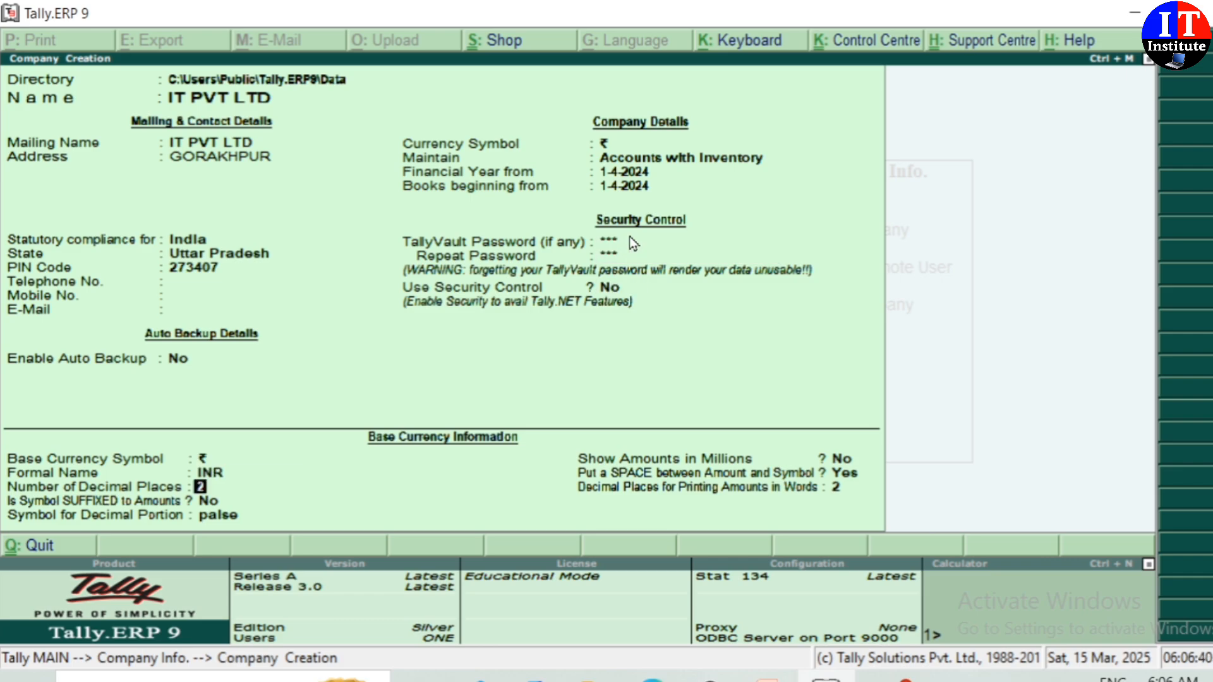
{"action": "key", "text": "Return"}
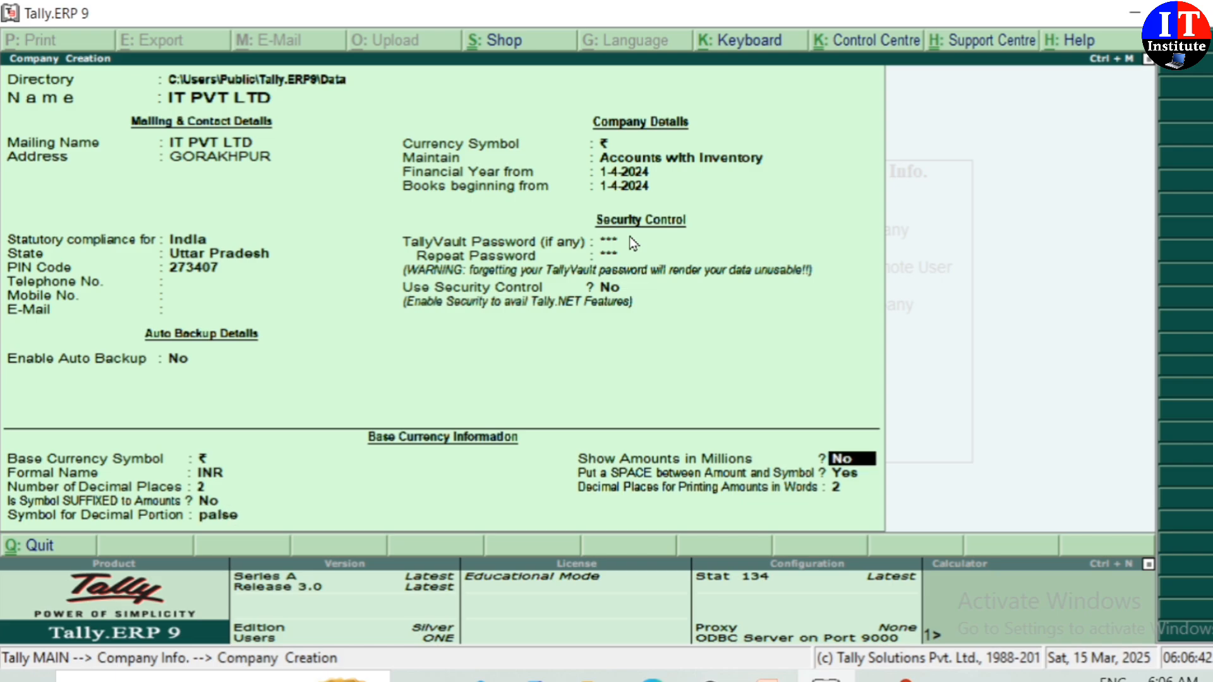
{"action": "key", "text": "Return"}
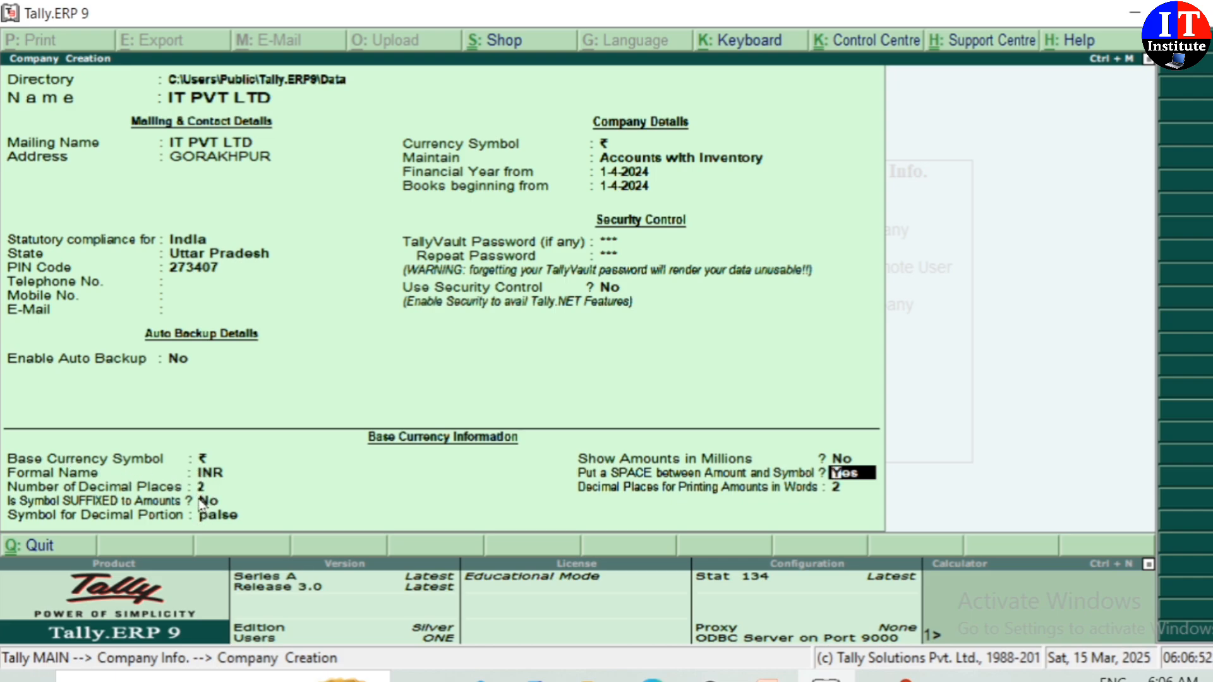
{"action": "key", "text": "Return"}
{"action": "key", "text": "Return"}
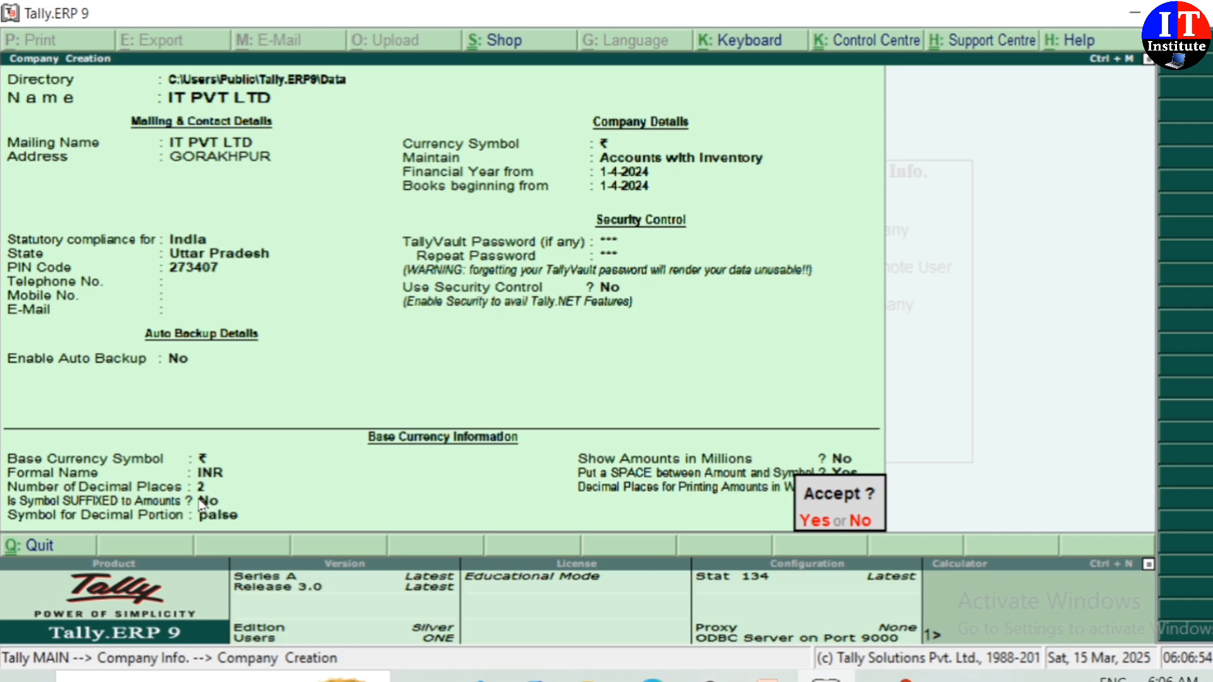
{"action": "key", "text": "Return"}
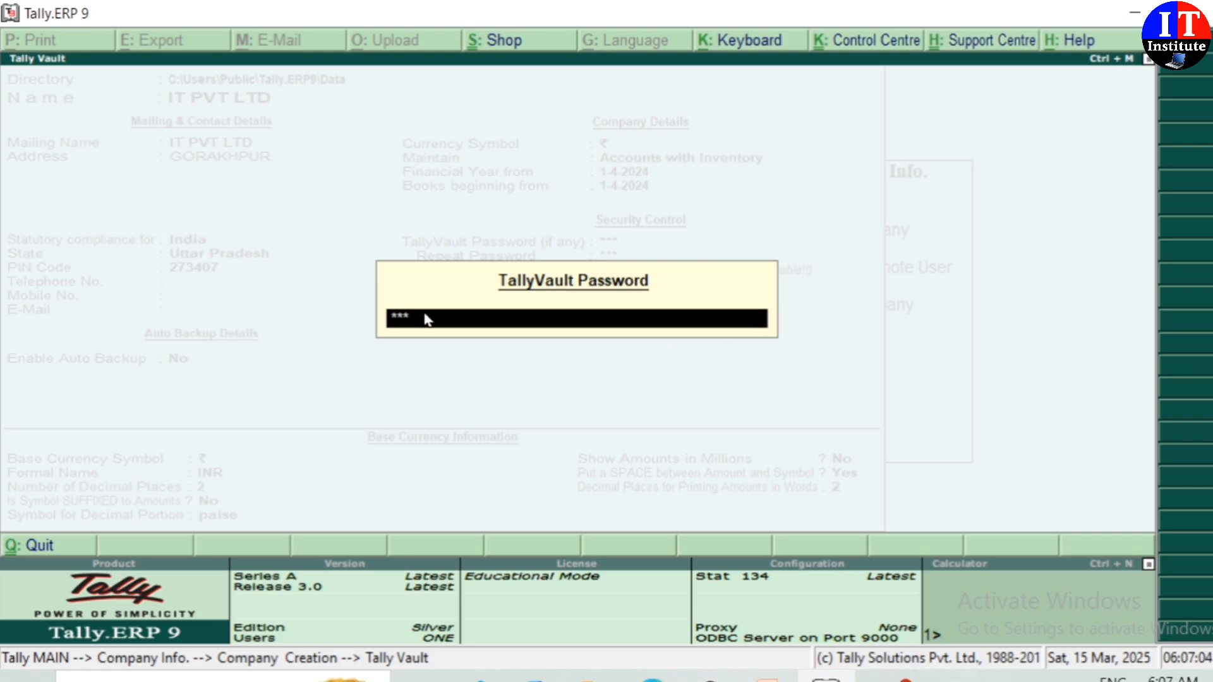
Step: Confirm the TallyVault password so IT PVT LTD is created for 1-4-2024 to 31-3-2025
{"action": "key", "text": "Return"}
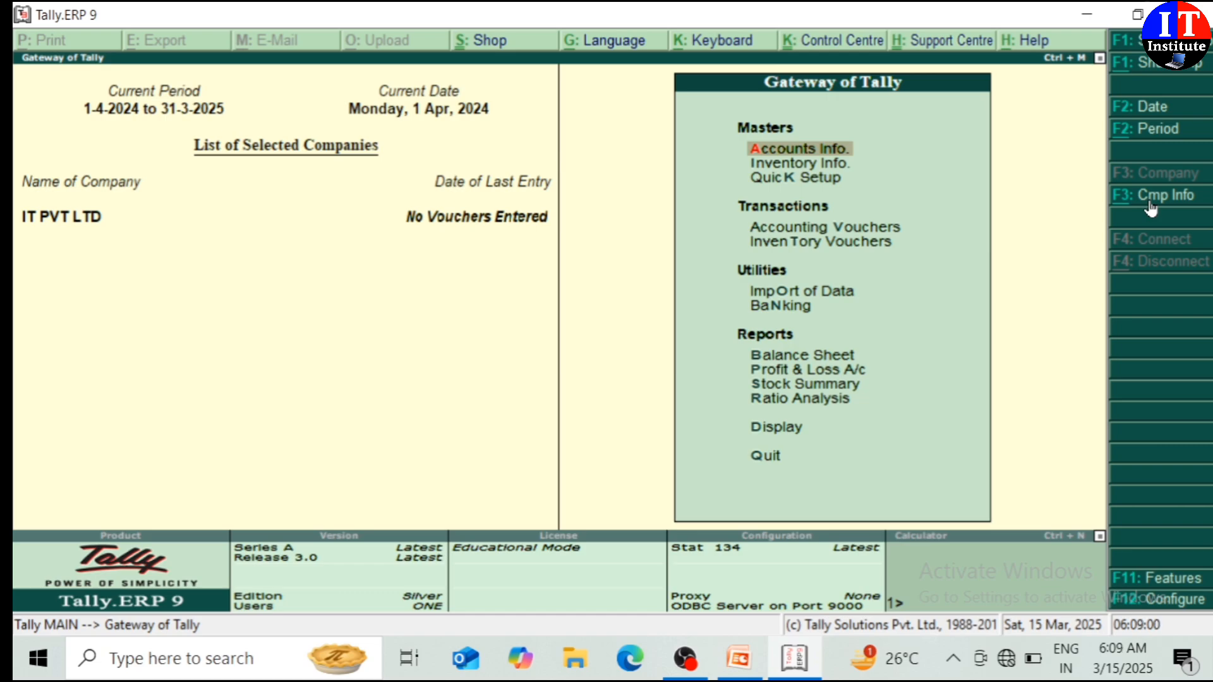
Step: Shut IT PVT LTD through Cmp Info's Shut Company list
{"action": "left_click", "coordinate": [1149, 202]}
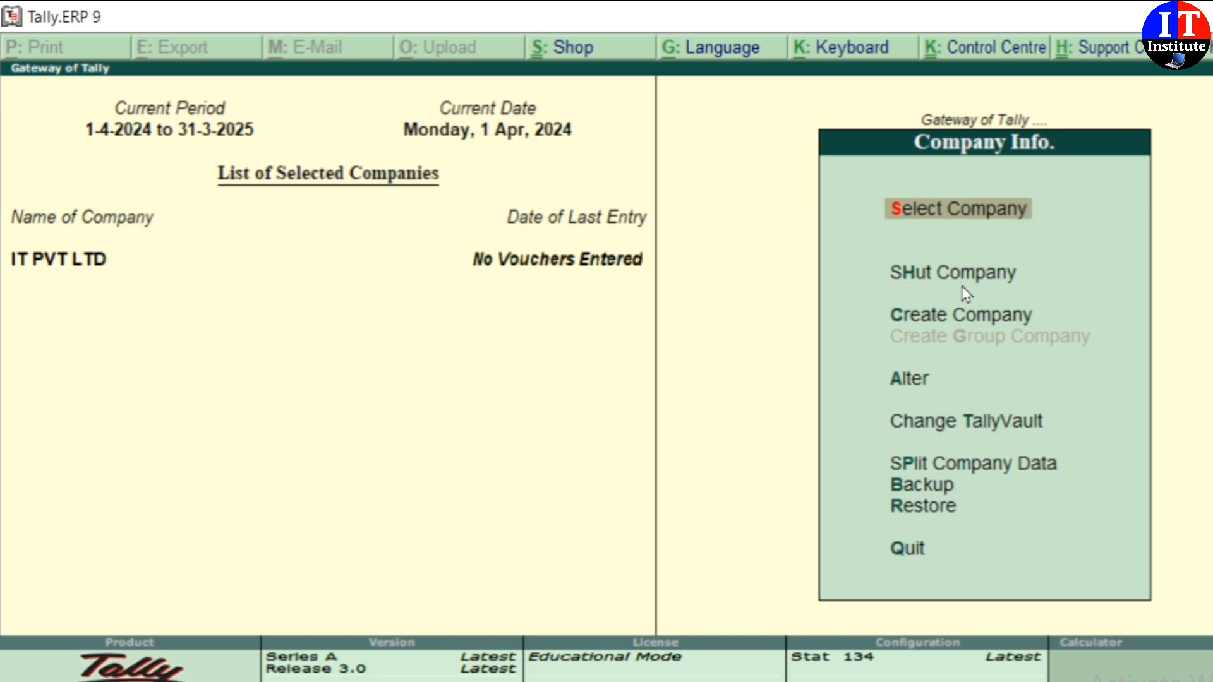
{"action": "left_click", "coordinate": [926, 278]}
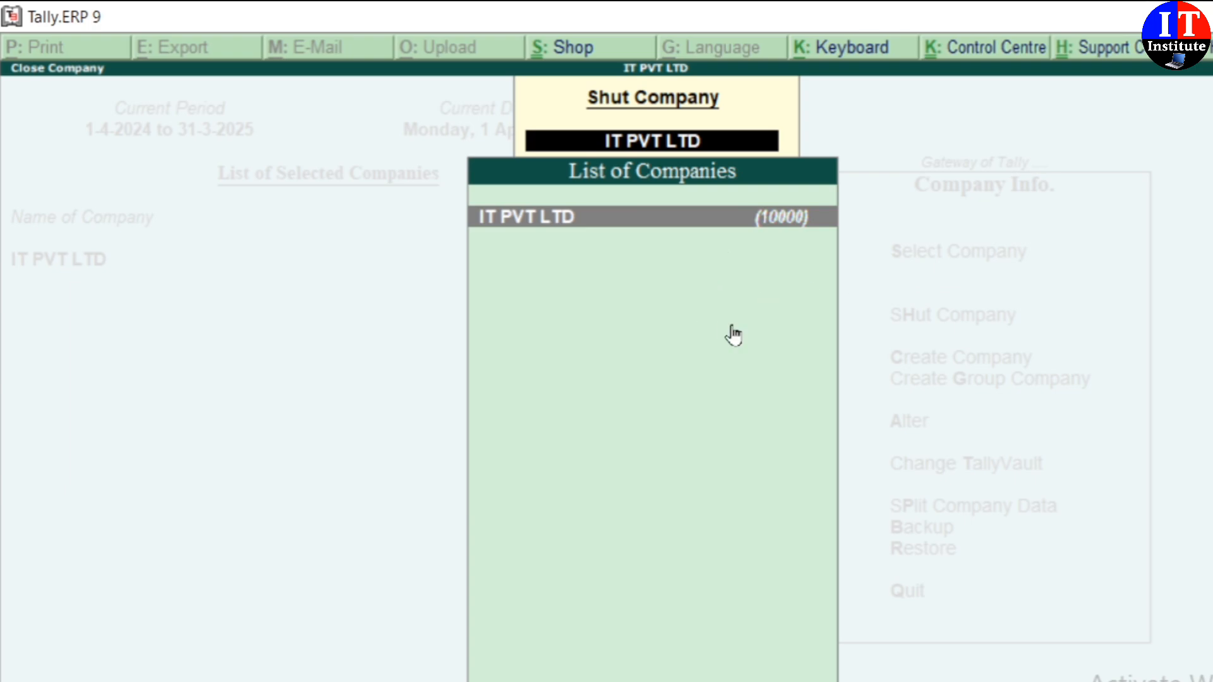
{"action": "left_click", "coordinate": [661, 292]}
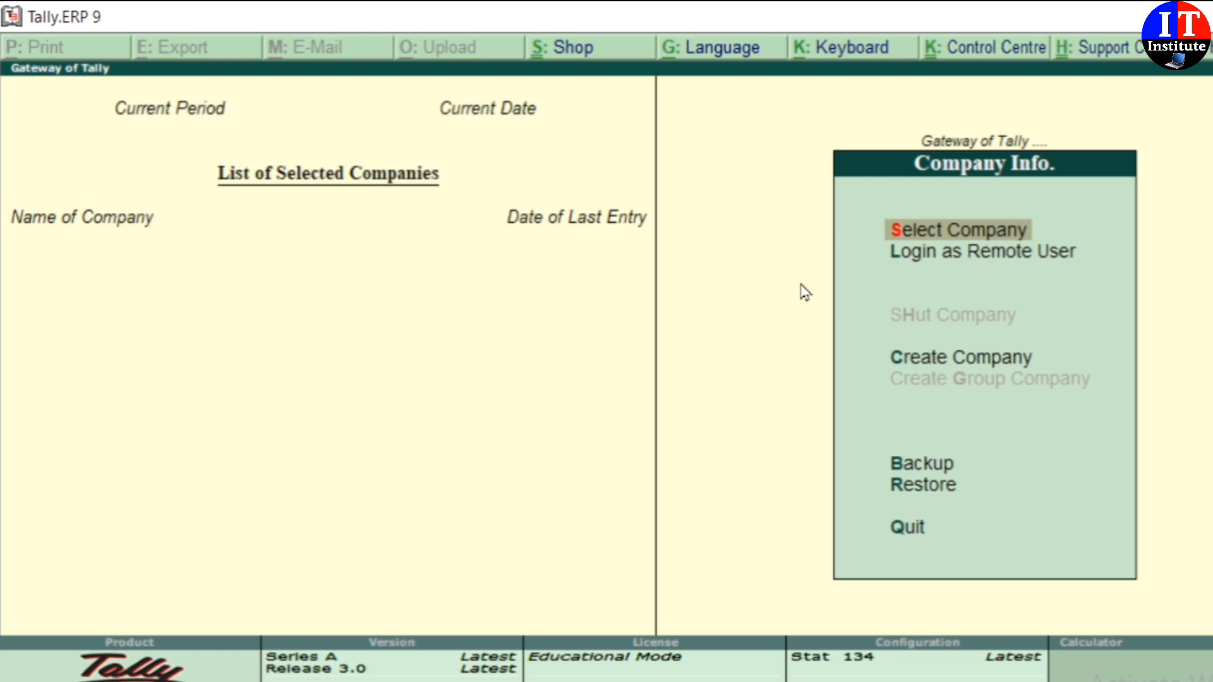
Step: Reopen IT PVT LTD from the List of Companies using its TallyVault password
{"action": "left_click", "coordinate": [1005, 236]}
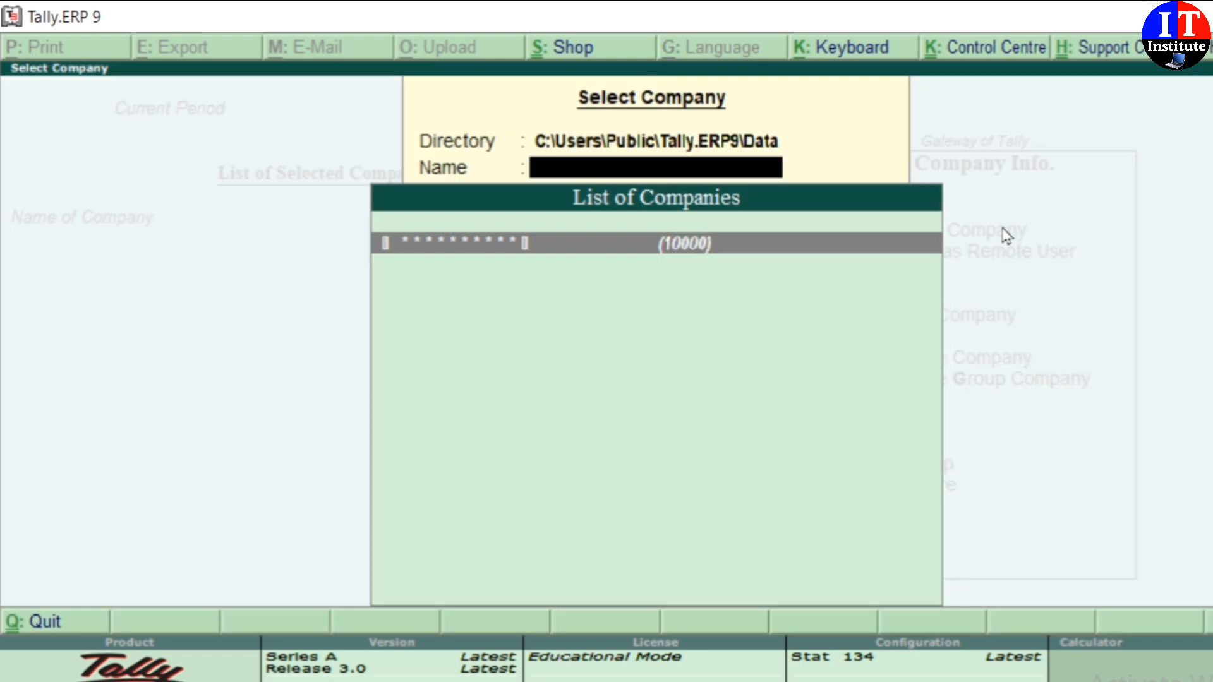
{"action": "left_click", "coordinate": [525, 251]}
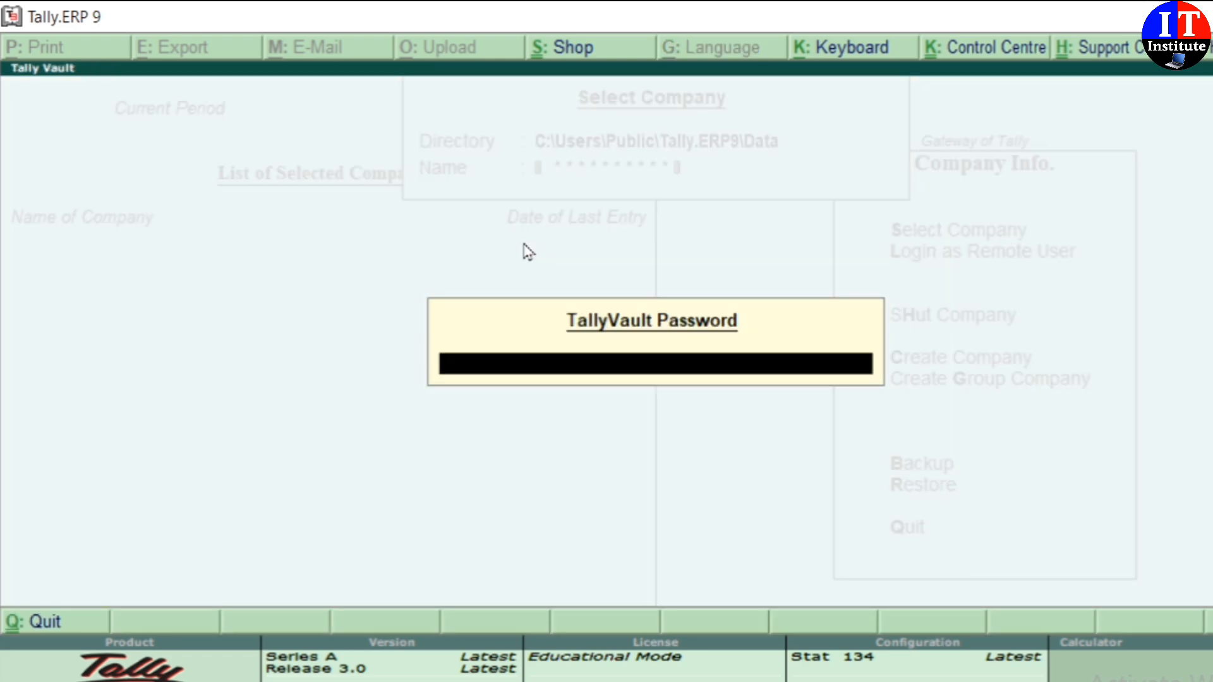
{"action": "type", "text": "***"}
{"action": "key", "text": "Return"}
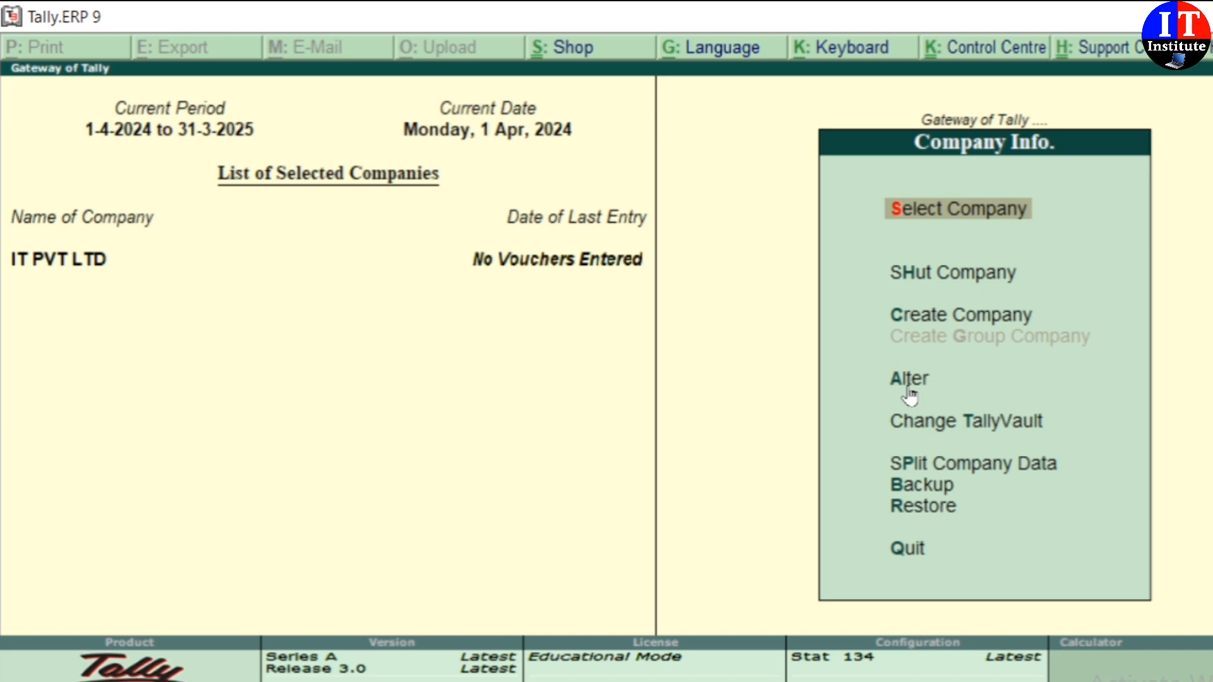
Step: Alter IT PVT LTD to add the company's mobile number and save the record
{"action": "left_click", "coordinate": [910, 393]}
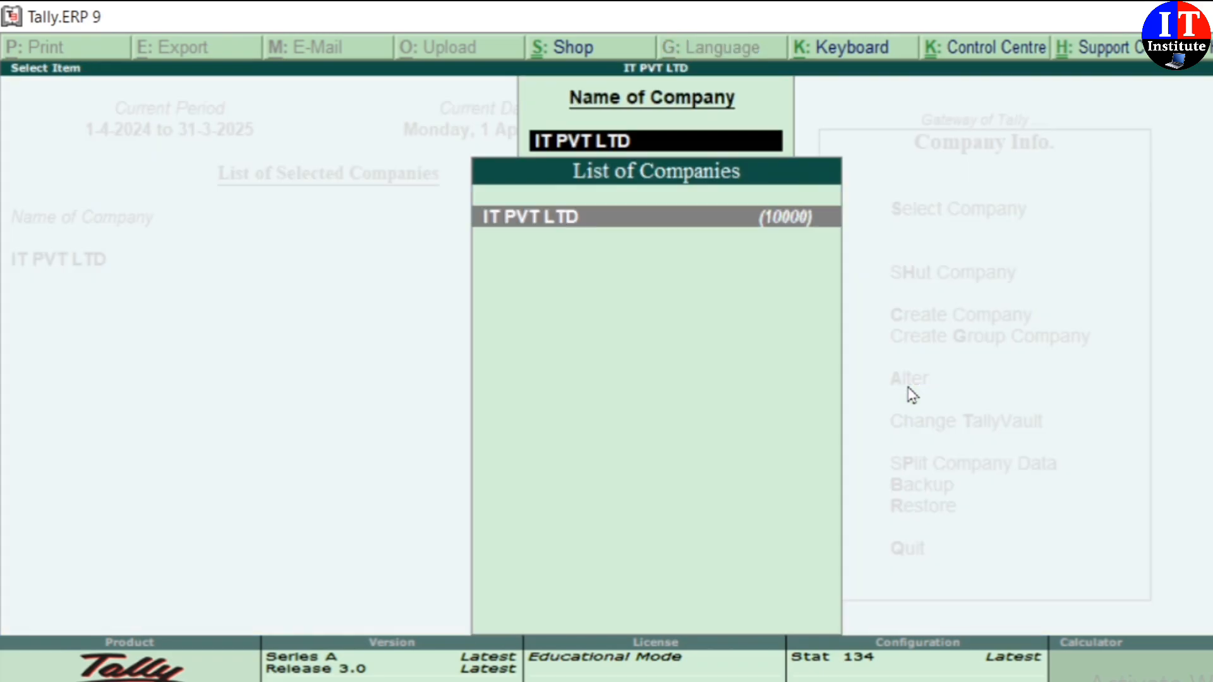
{"action": "key", "text": "Return"}
{"action": "key", "text": "Return"}
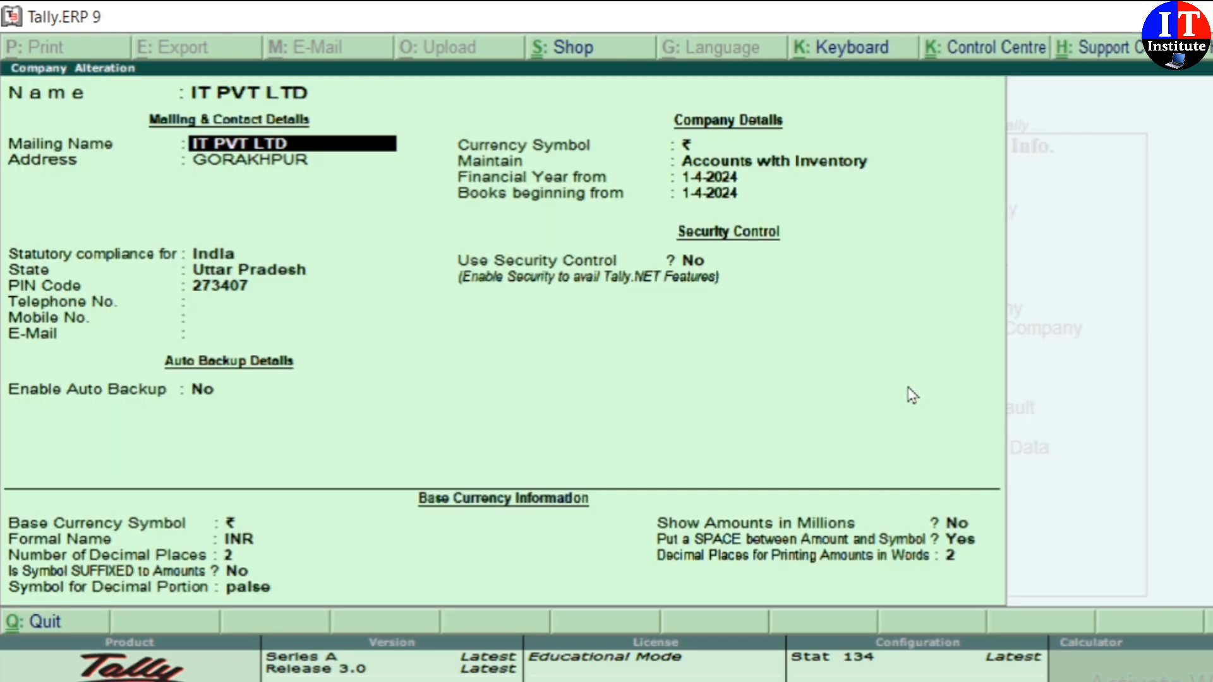
{"action": "key", "text": "Return"}
{"action": "key", "text": "Return"}
{"action": "key", "text": "Return"}
{"action": "key", "text": "Return"}
{"action": "key", "text": "Return"}
{"action": "key", "text": "Return"}
{"action": "key", "text": "Return"}
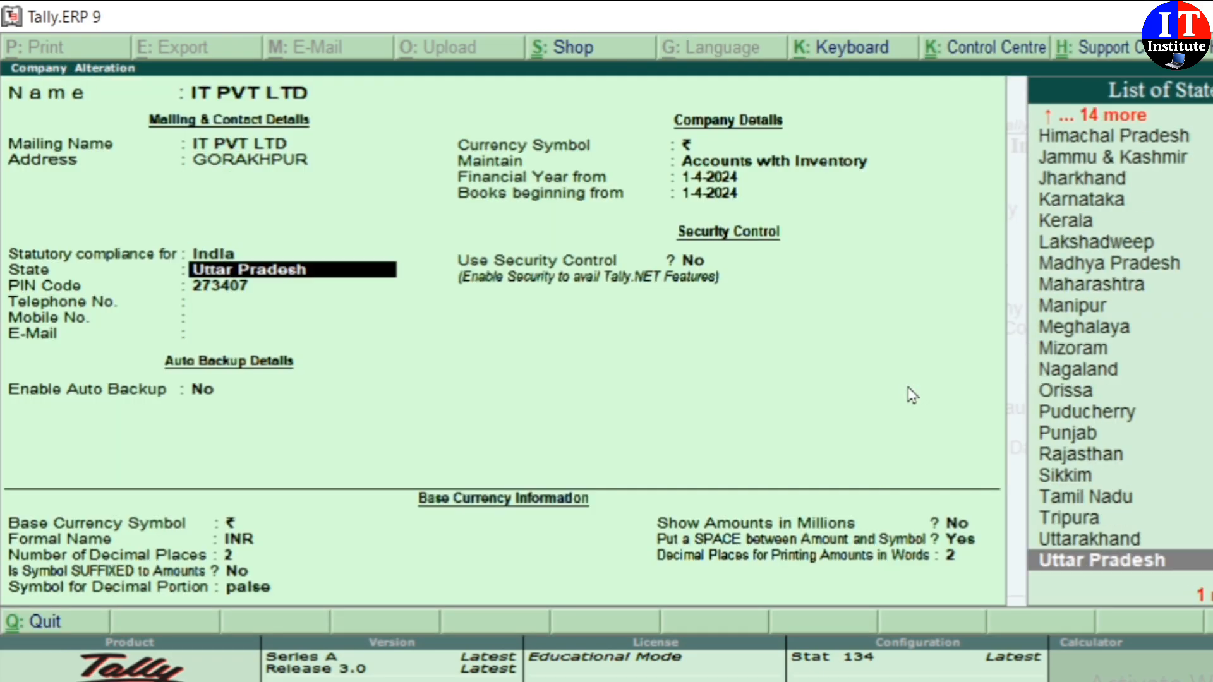
{"action": "type", "text": "6"}
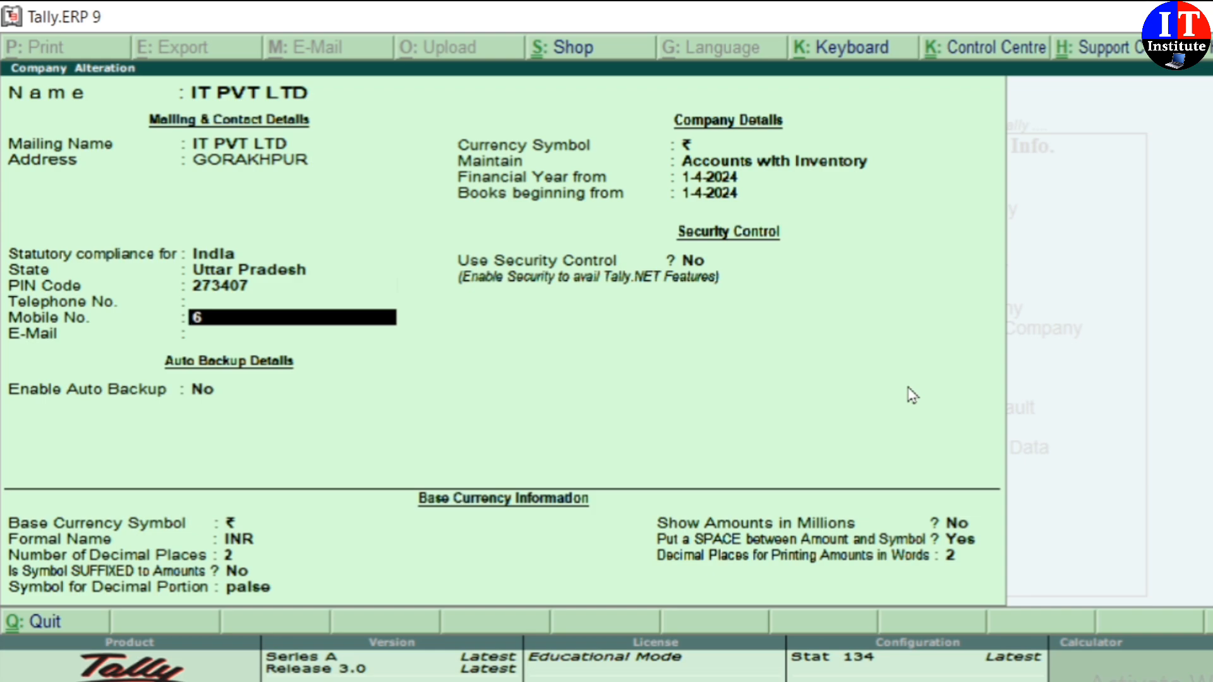
{"action": "type", "text": "98745645"}
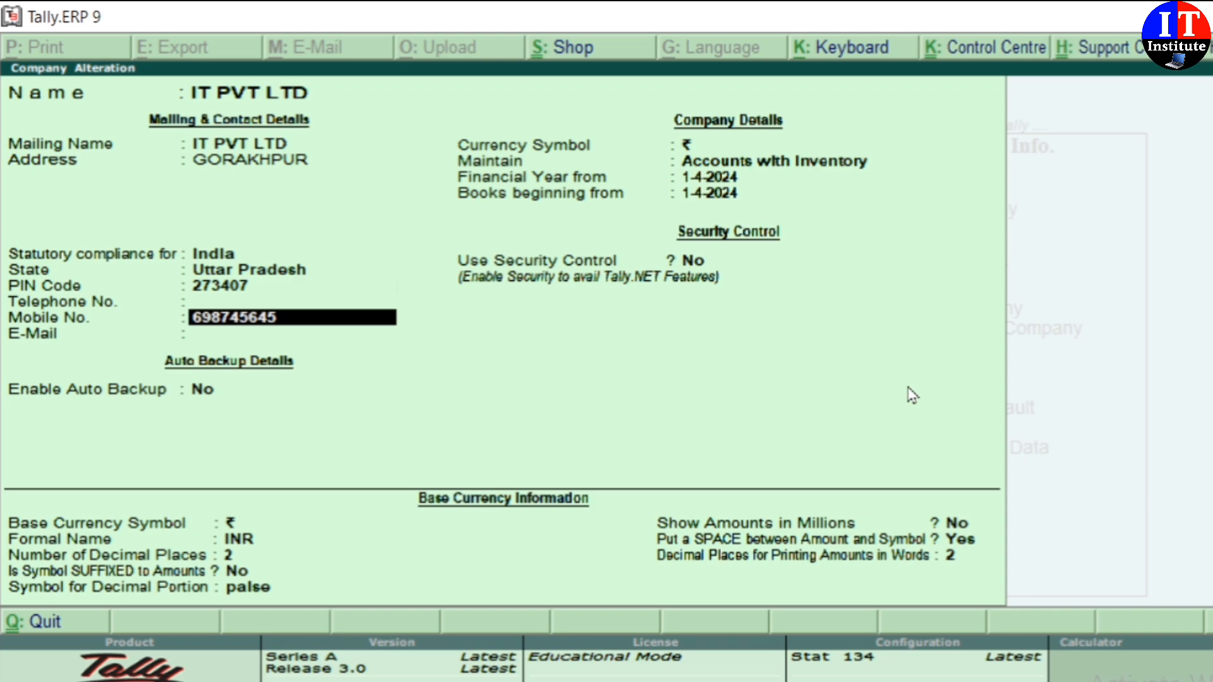
{"action": "key", "text": "Return"}
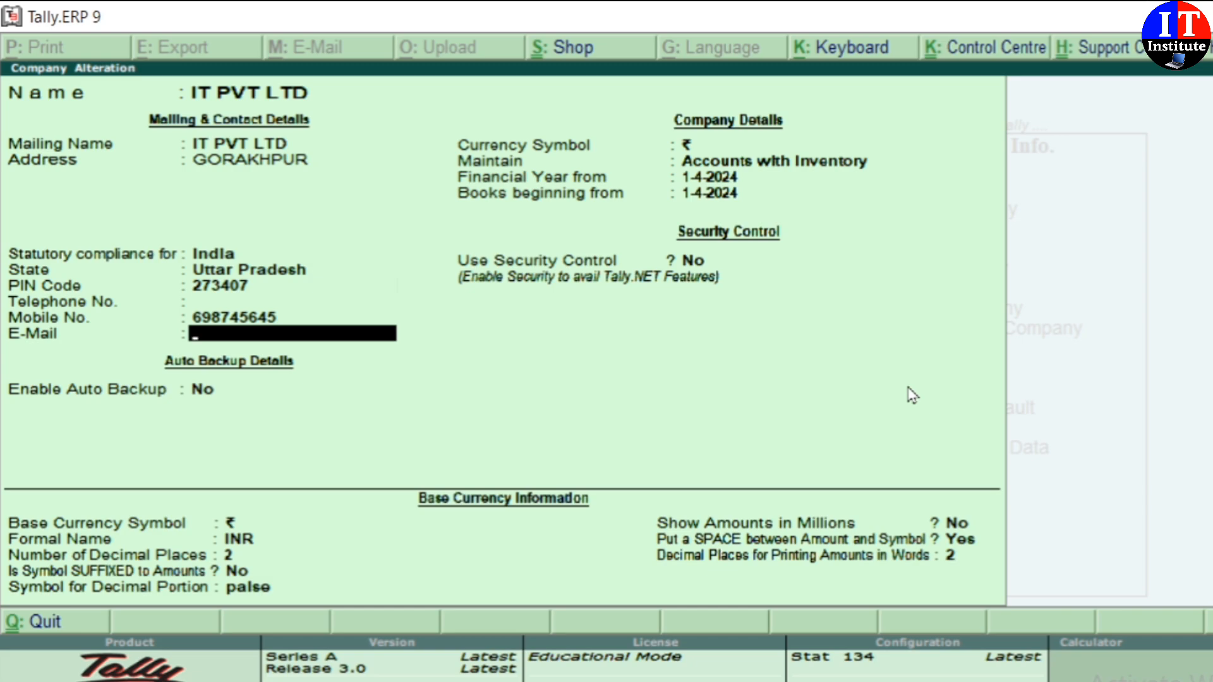
{"action": "key", "text": "Return"}
{"action": "key", "text": "Return"}
{"action": "key", "text": "Return"}
{"action": "key", "text": "Return"}
{"action": "key", "text": "Return"}
{"action": "key", "text": "Return"}
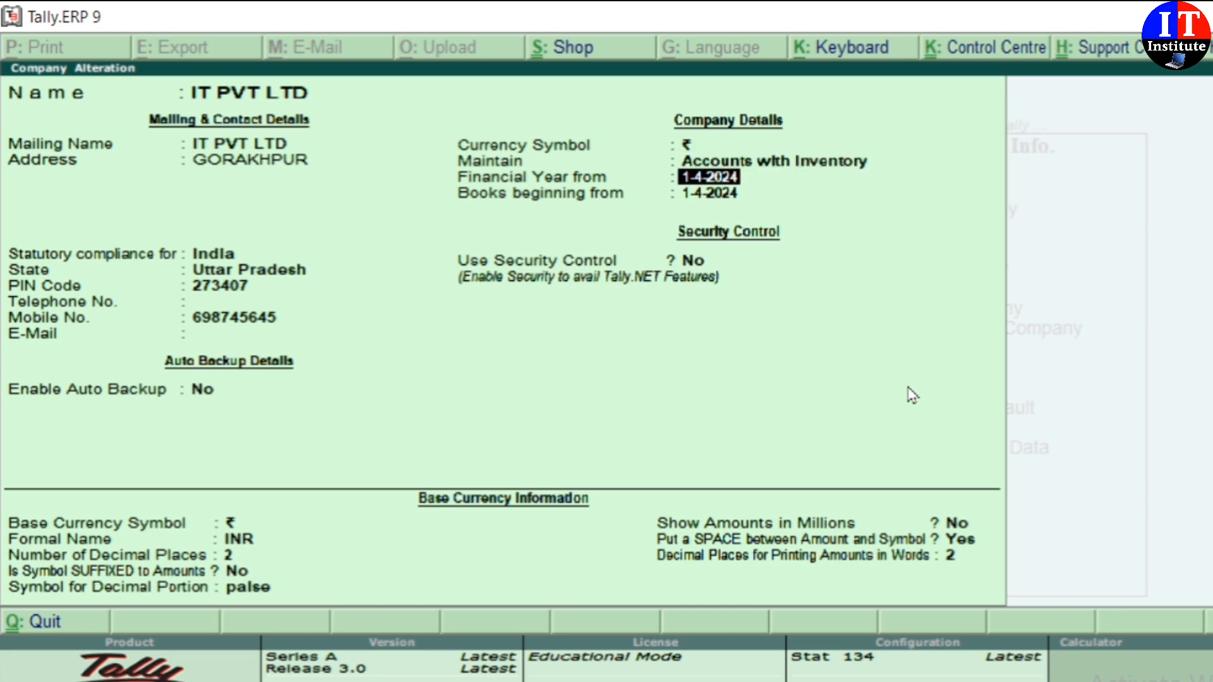
{"action": "key", "text": "Return"}
{"action": "key", "text": "Return"}
{"action": "key", "text": "Return"}
{"action": "key", "text": "Return"}
{"action": "key", "text": "Return"}
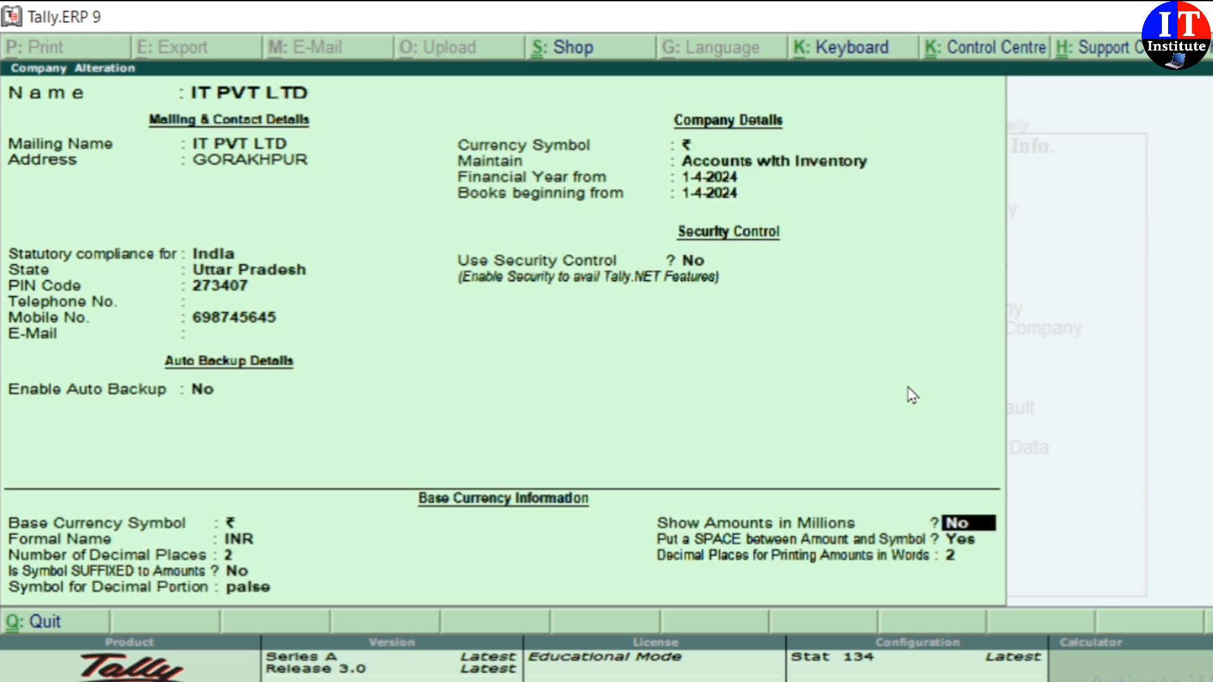
{"action": "key", "text": "Return"}
{"action": "key", "text": "Return"}
{"action": "key", "text": "Return"}
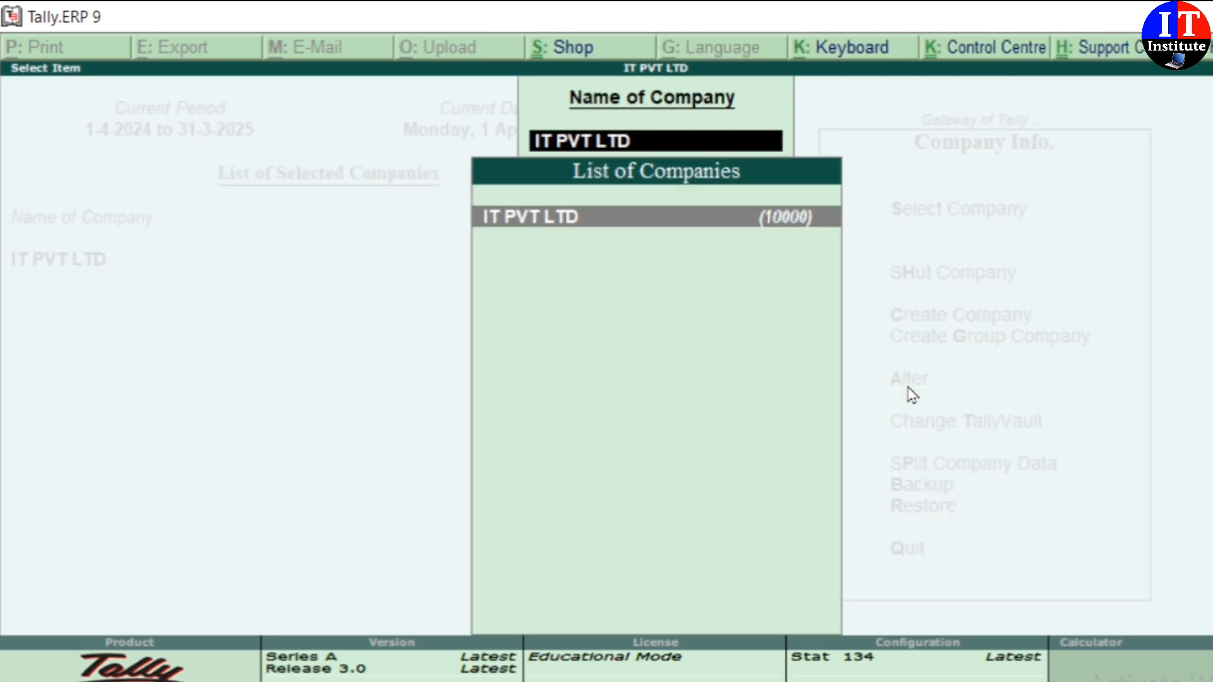
{"action": "key", "text": "BackSpace"}
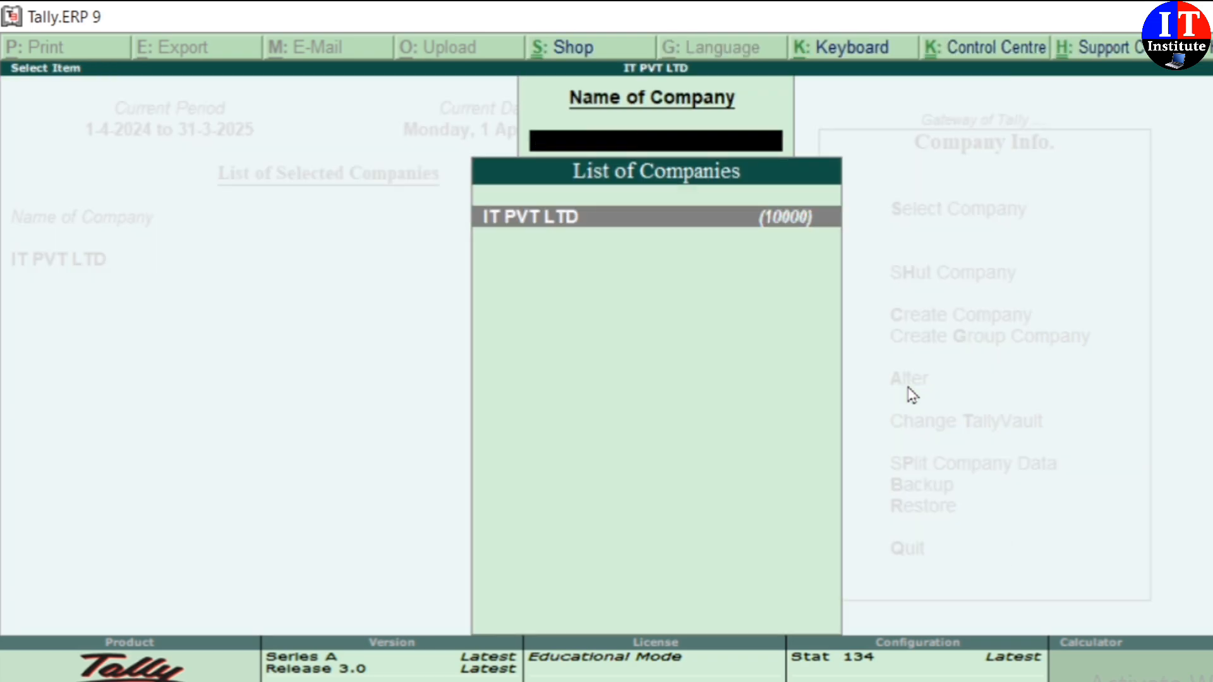
{"action": "key", "text": "Escape"}
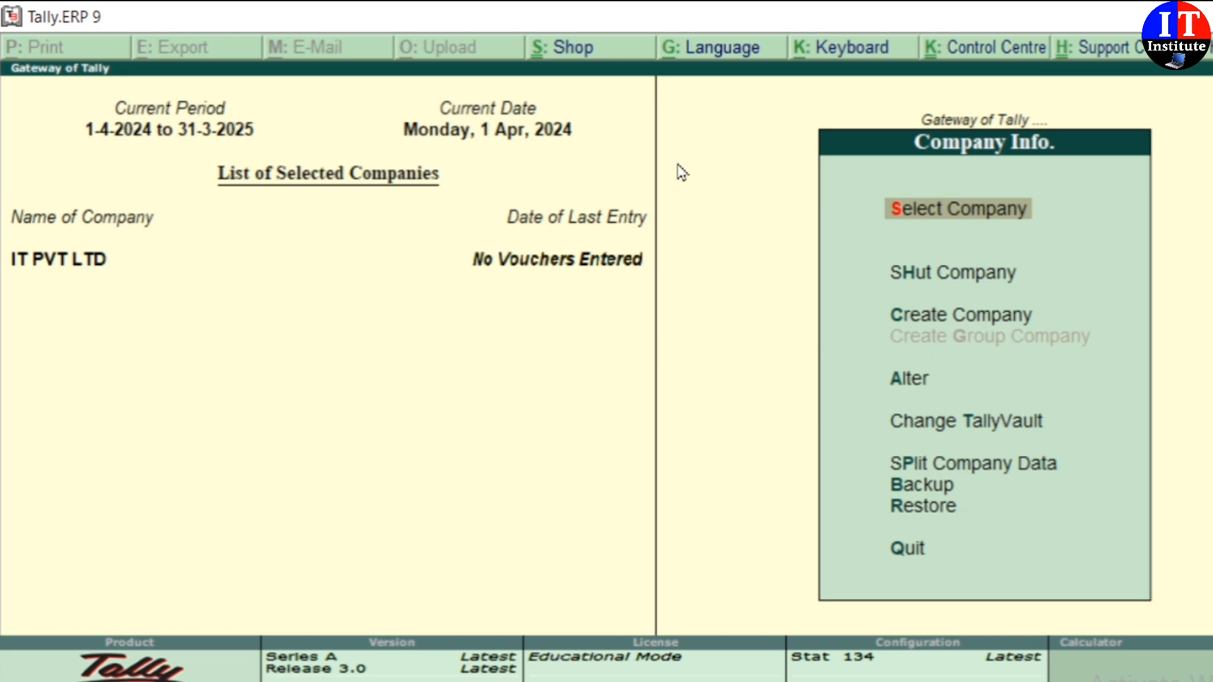
Step: Delete IT PVT LTD with Alt+D, confirming twice, then quit Tally
{"action": "left_click", "coordinate": [910, 379]}
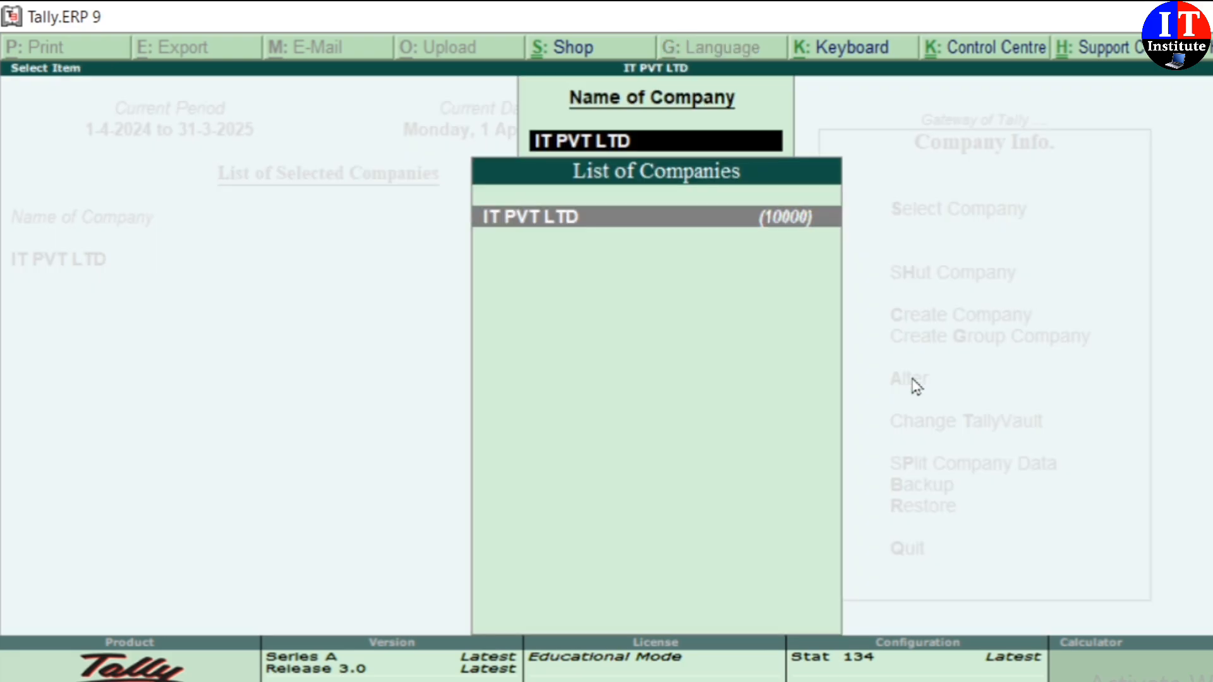
{"action": "key", "text": "Return"}
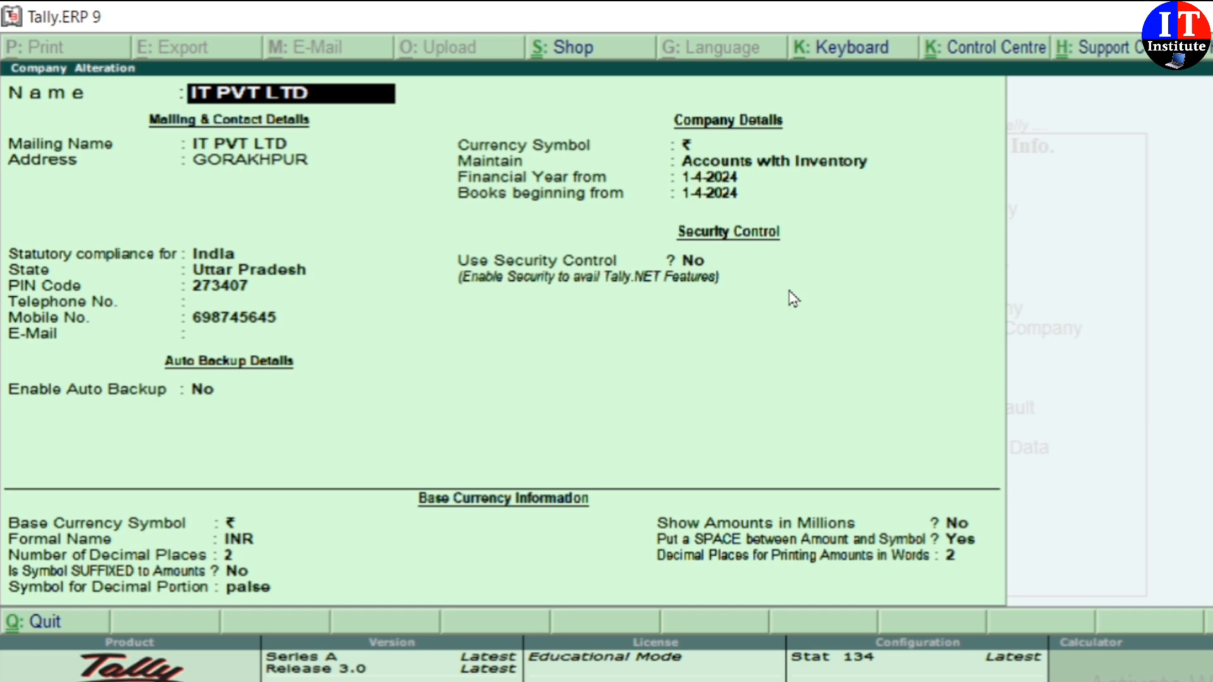
{"action": "key", "text": "alt+d"}
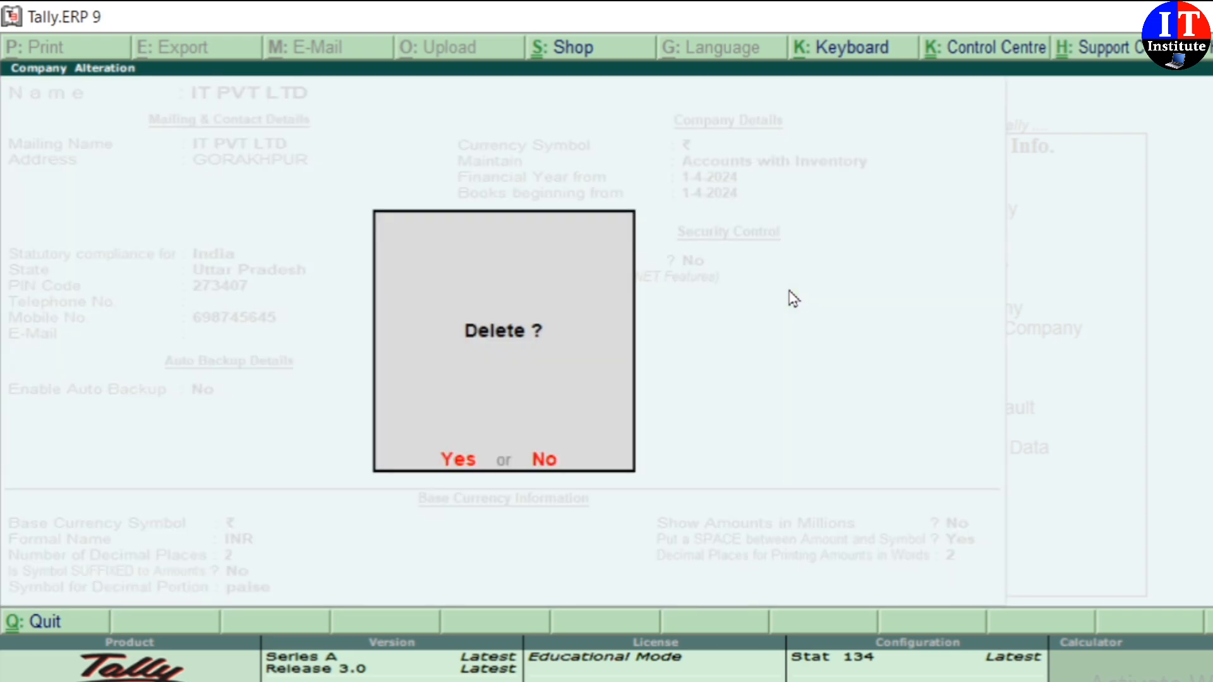
{"action": "left_click", "coordinate": [456, 464]}
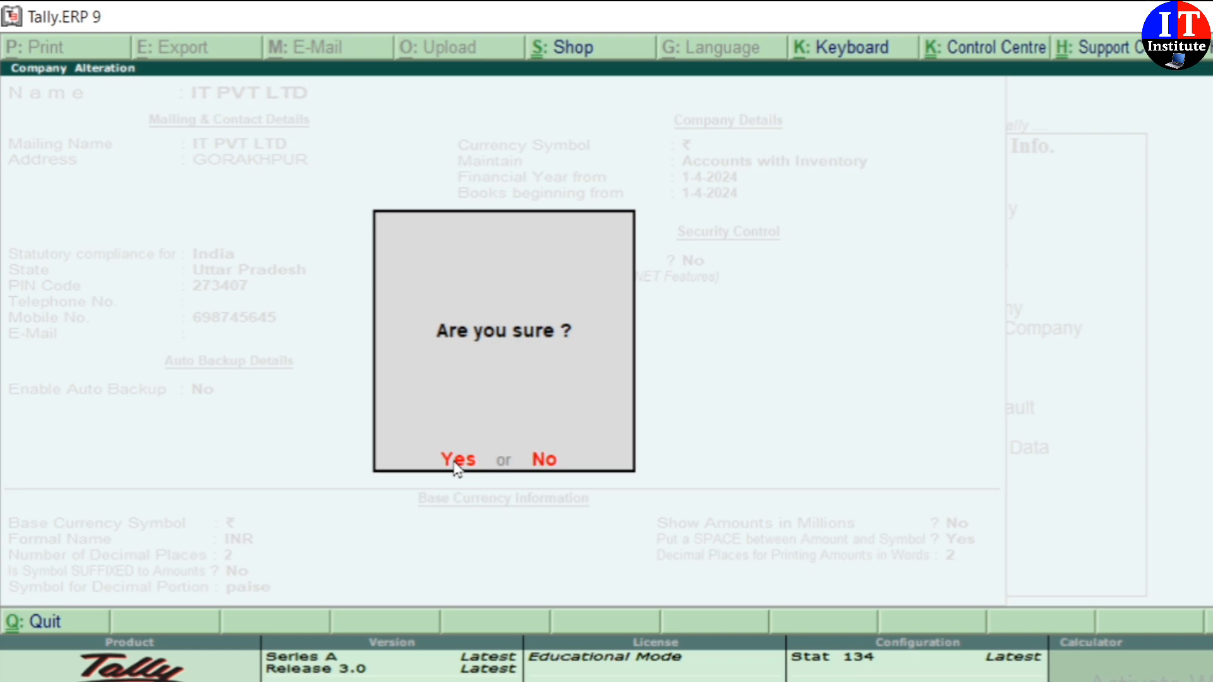
{"action": "left_click", "coordinate": [456, 465]}
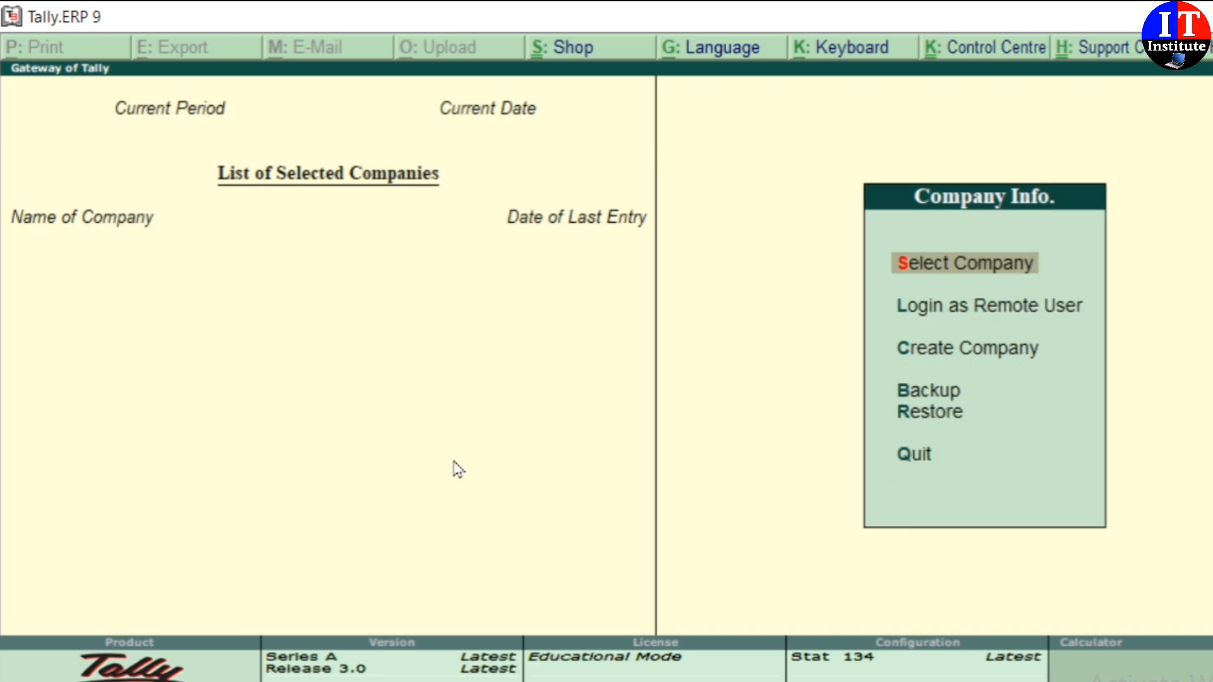
{"action": "key", "text": "Escape"}
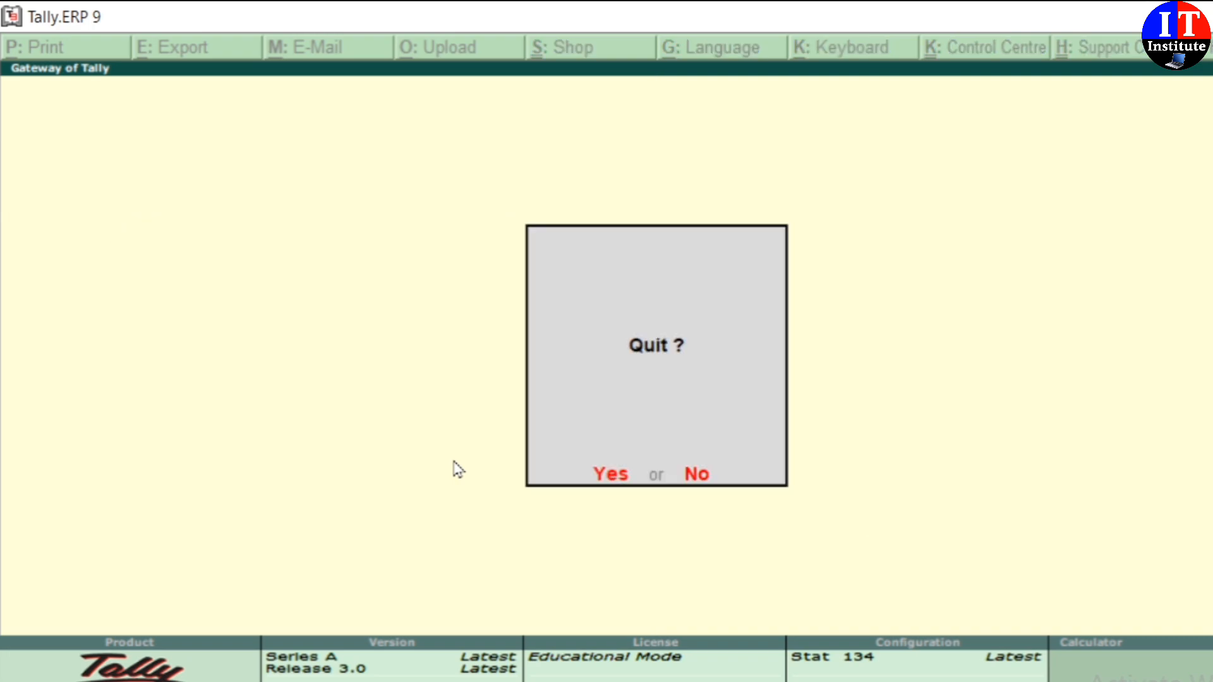
{"action": "key", "text": "Return"}
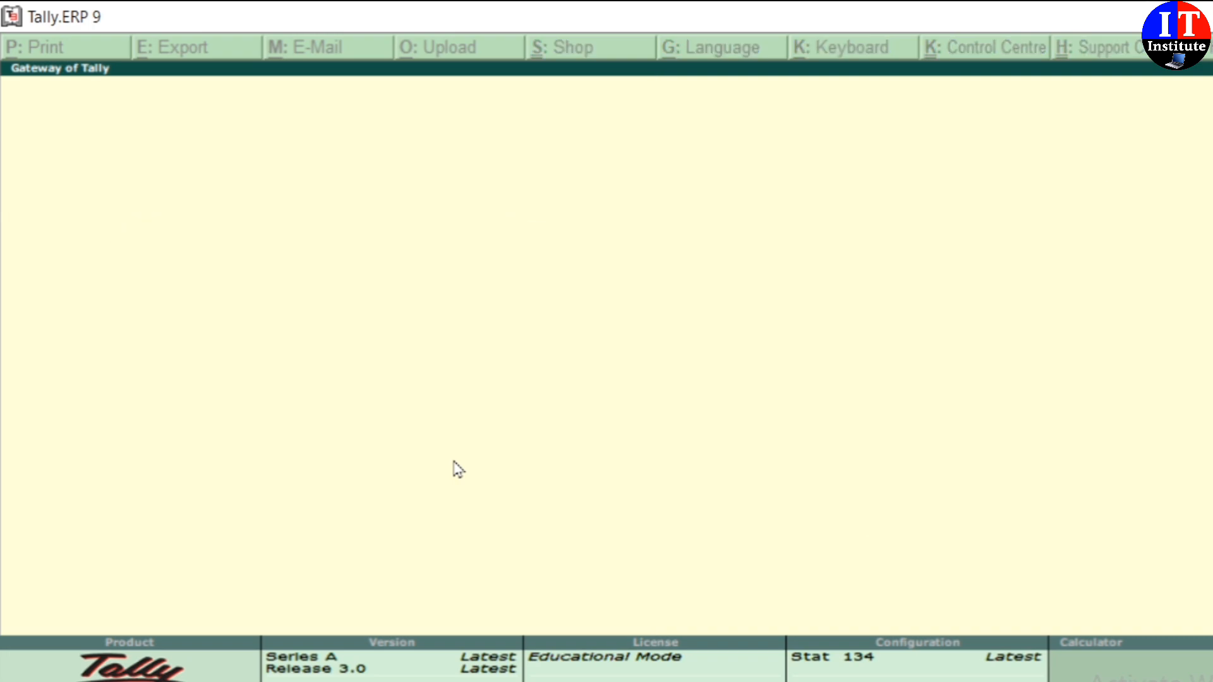